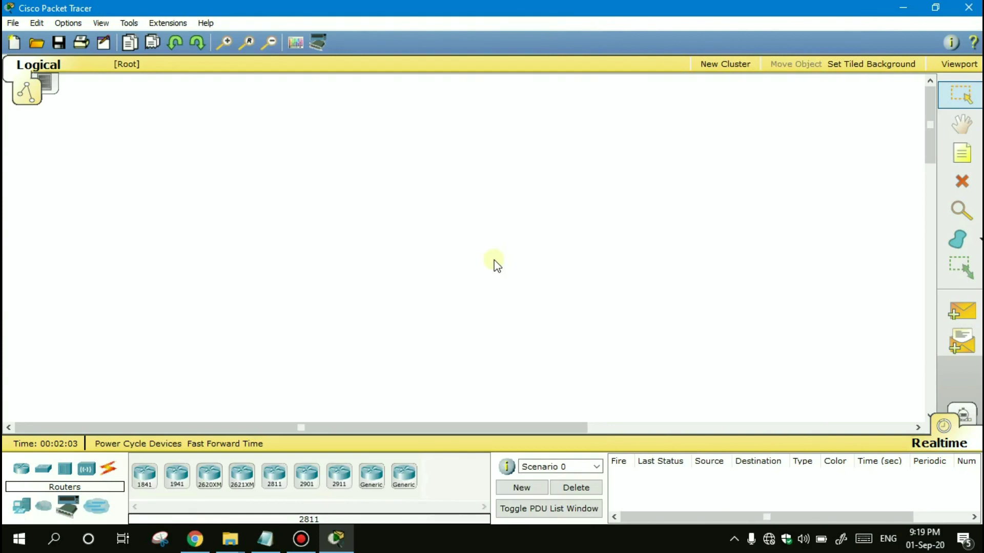
Place a 2811 router in the upper middle of the workspace and a 2960 switch on either side below it.
click(277, 488)
click(410, 226)
click(44, 469)
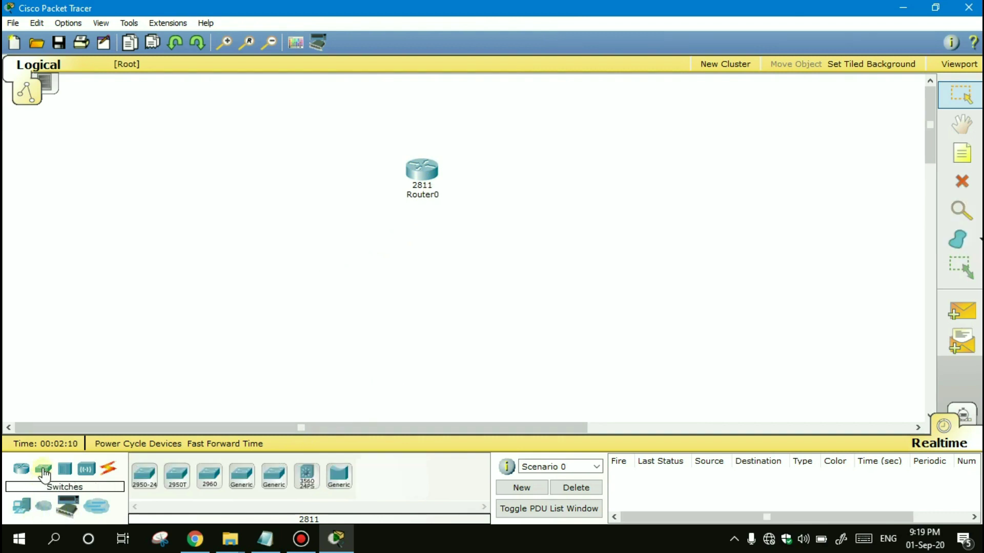
click(209, 487)
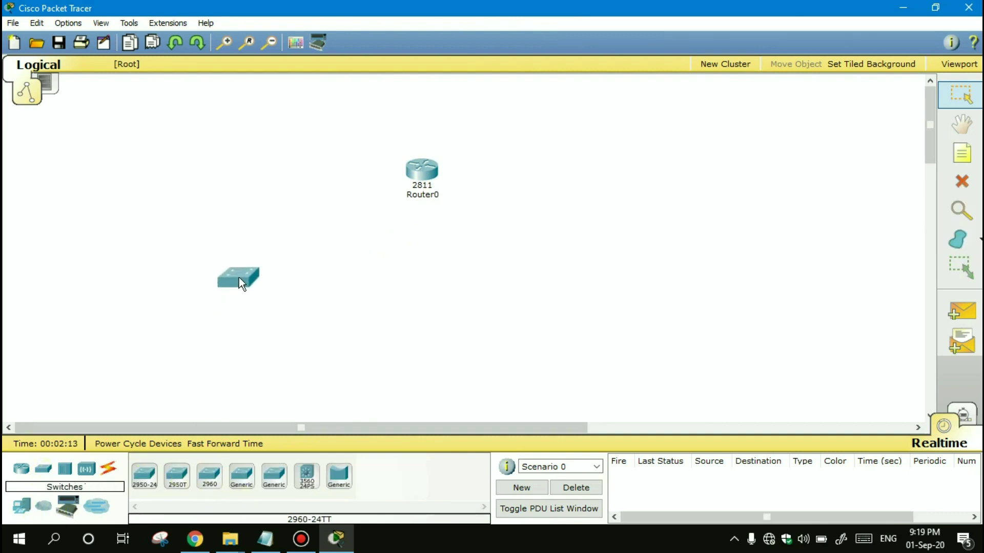
click(209, 477)
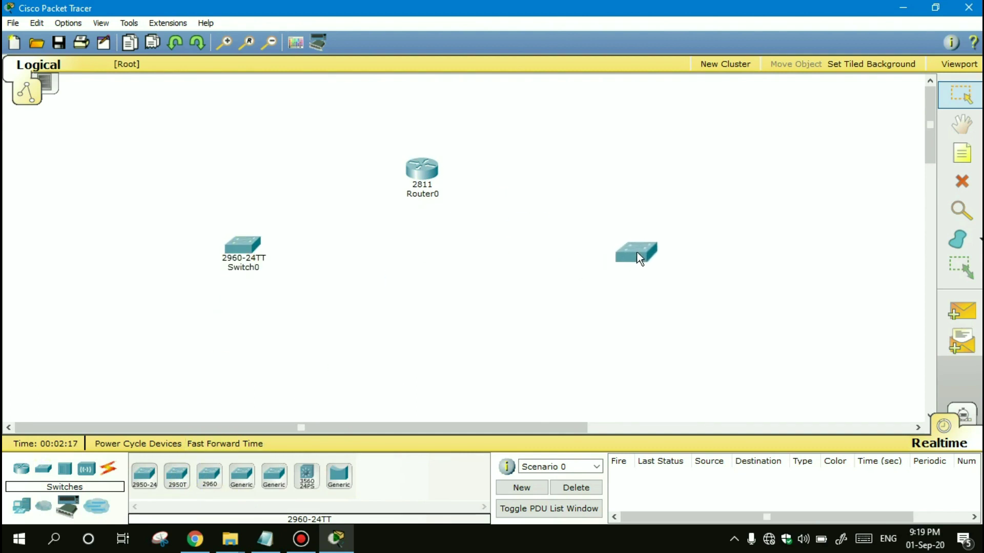
Add three generic PCs in a row below the left switch.
click(21, 506)
click(144, 475)
click(101, 338)
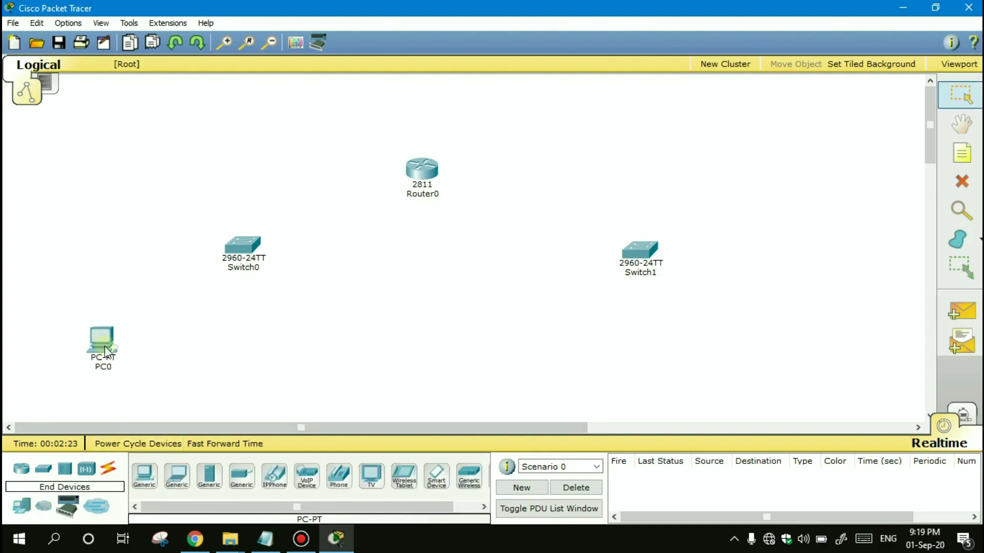
click(173, 346)
click(144, 479)
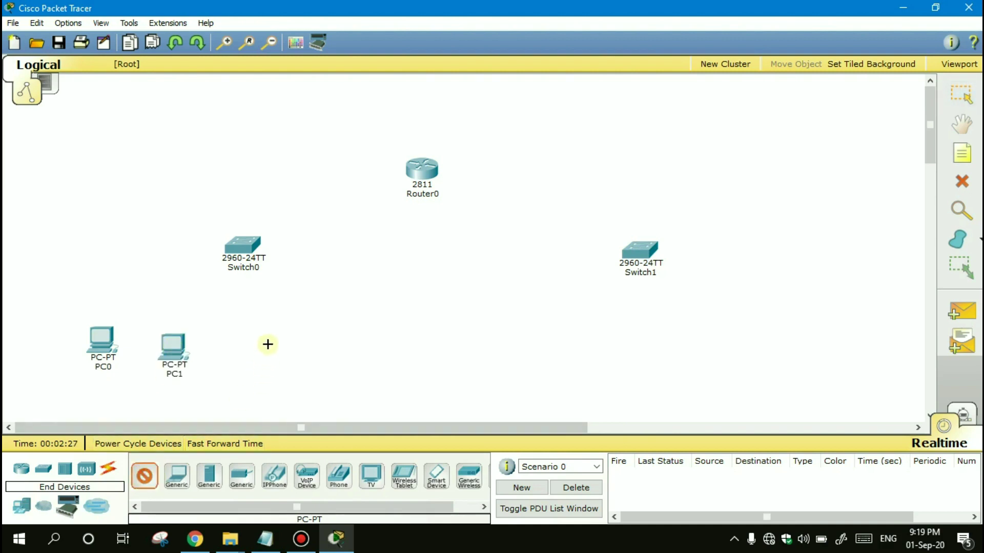
click(267, 344)
Add three more generic PCs in a row below the right switch.
click(144, 481)
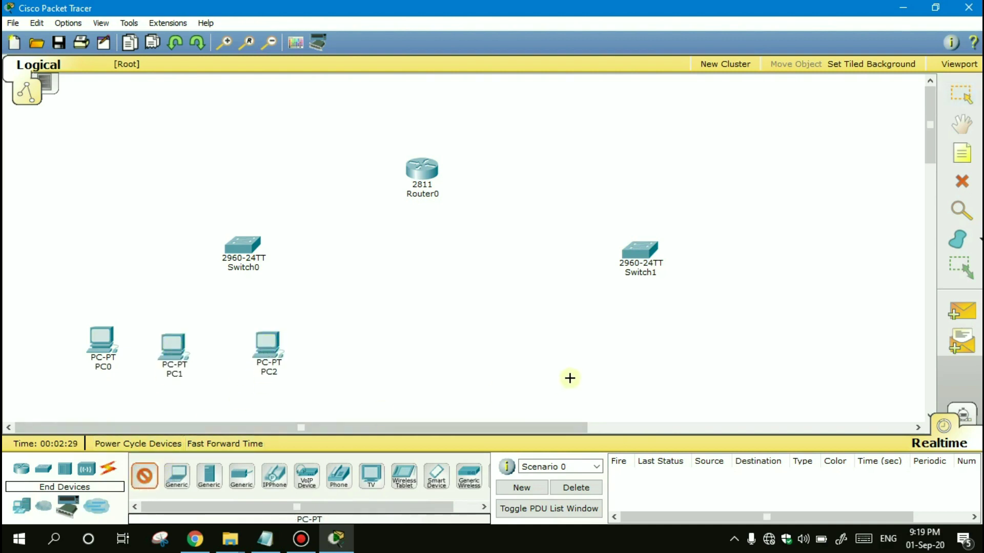
click(588, 330)
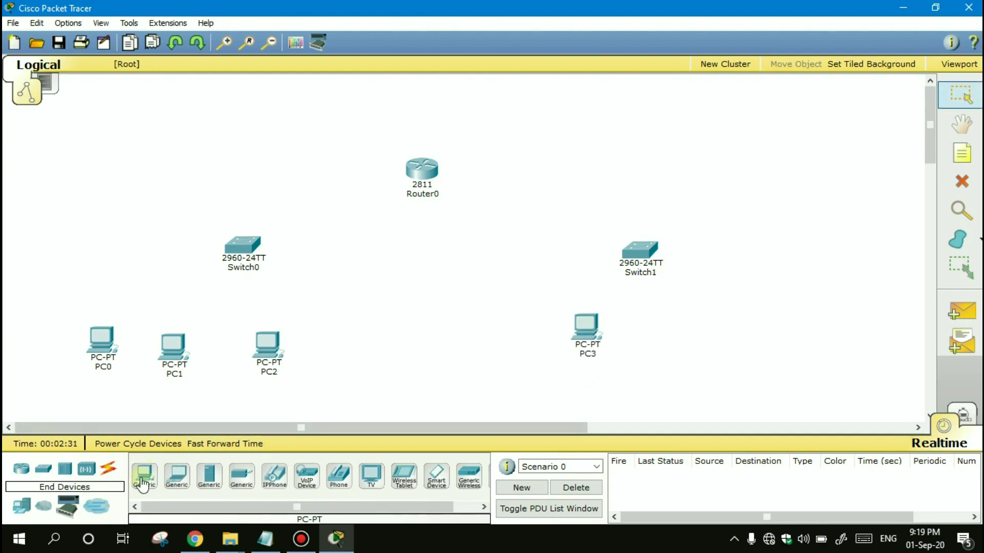
click(629, 333)
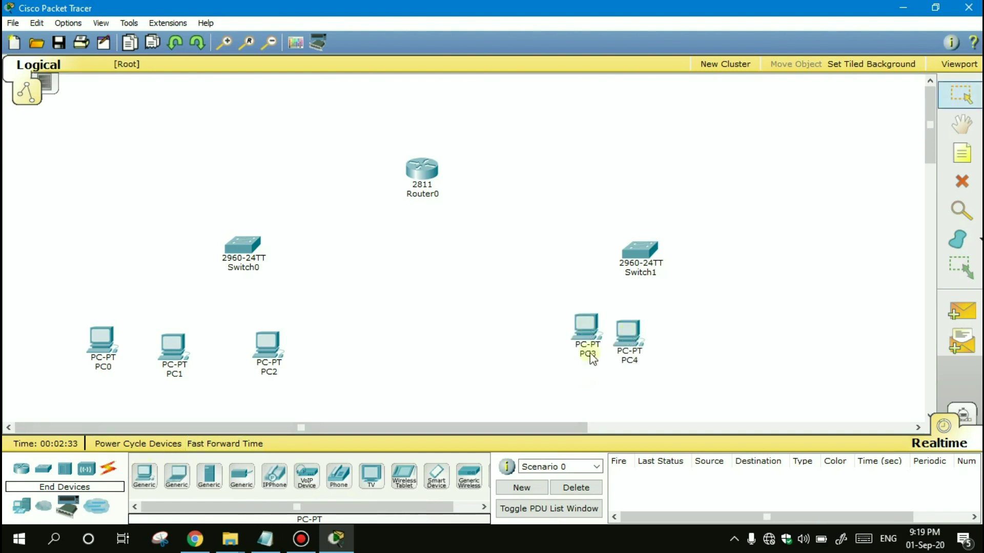
click(153, 483)
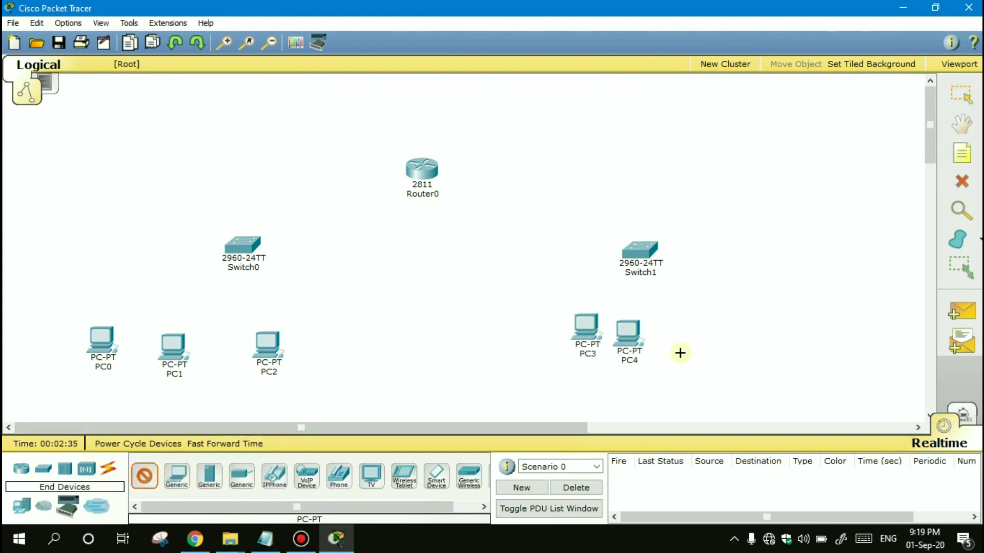
click(701, 339)
Reposition PC5, PC4, PC3, PC1 and PC0 so the PCs under each switch are more evenly spaced.
drag(702, 340, 710, 330)
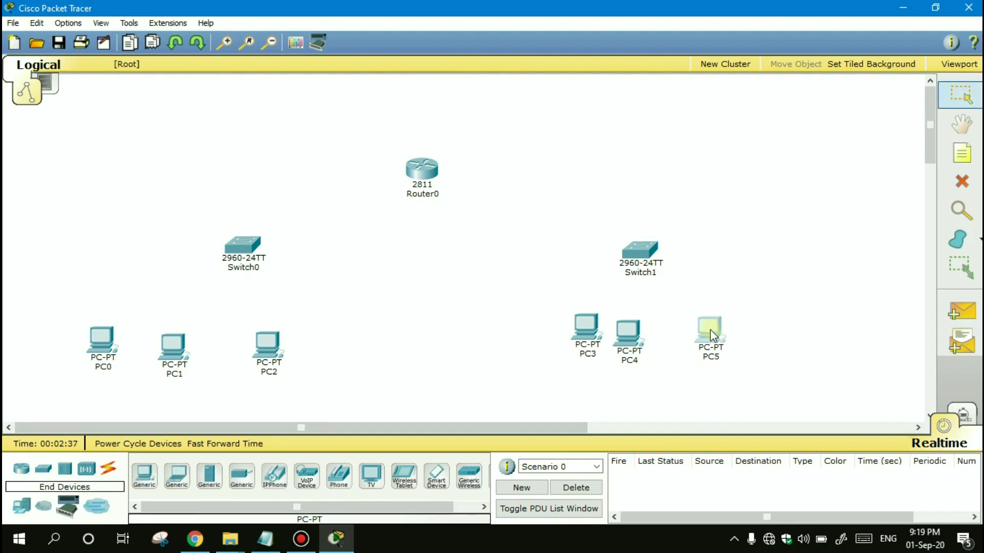
drag(633, 341, 661, 338)
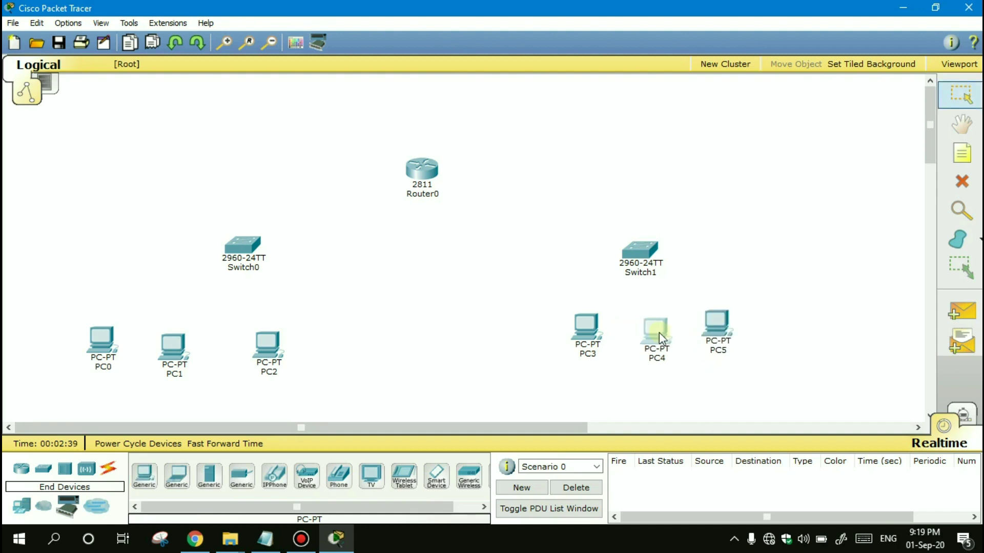
drag(588, 323, 580, 333)
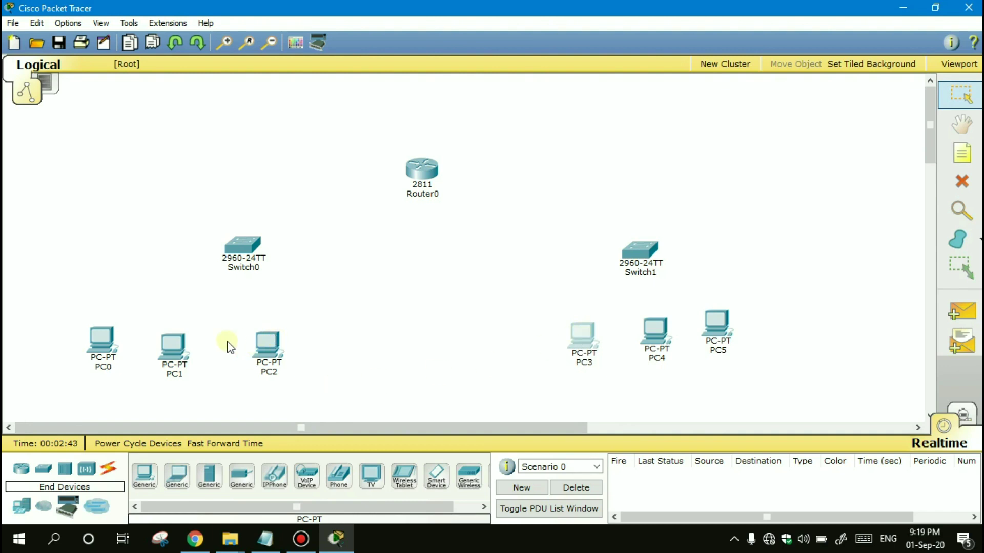
drag(179, 348, 199, 351)
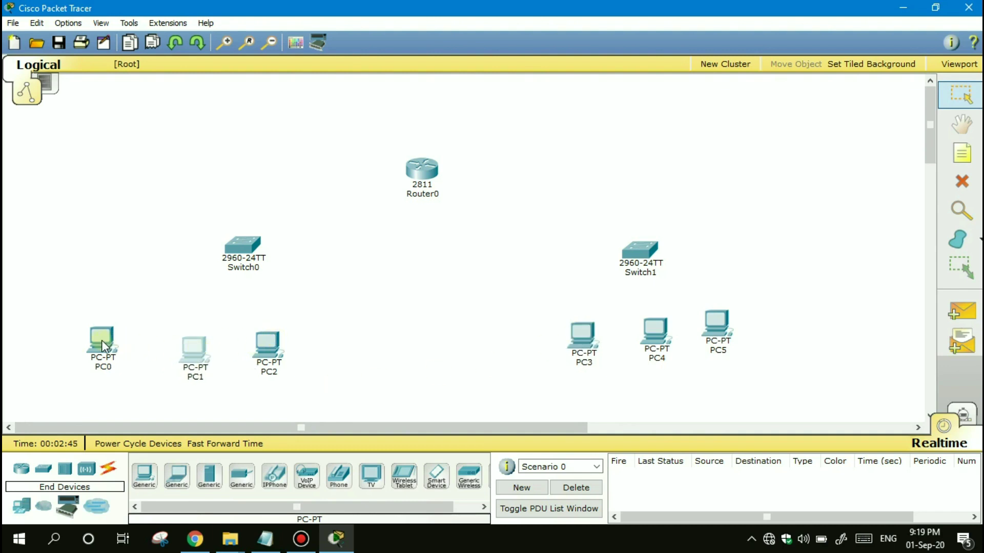
drag(101, 340, 118, 353)
Connect Switch0 port FastEthernet0/1 to PC0's FastEthernet0 with a copper straight-through cable.
click(108, 468)
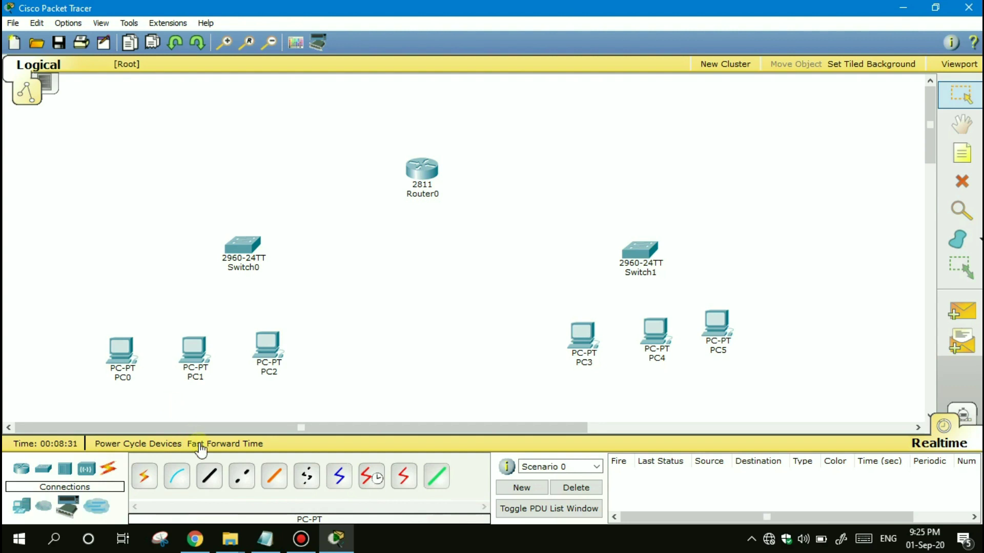
click(213, 478)
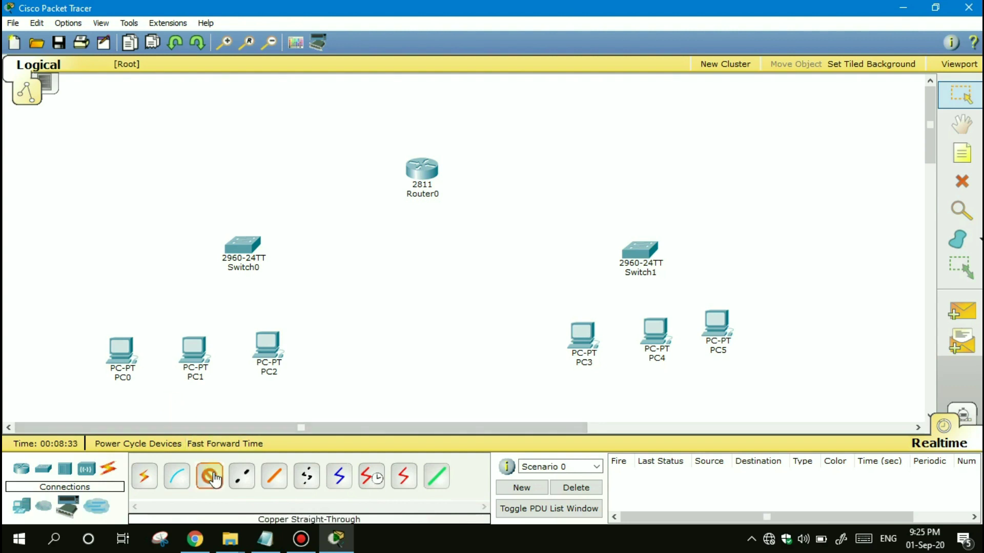
mouse_move(245, 252)
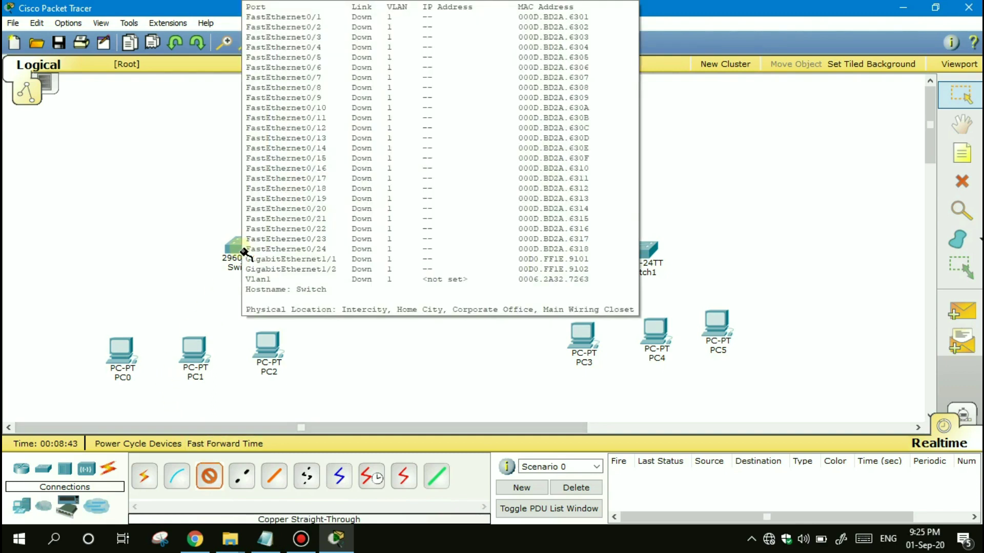
click(245, 252)
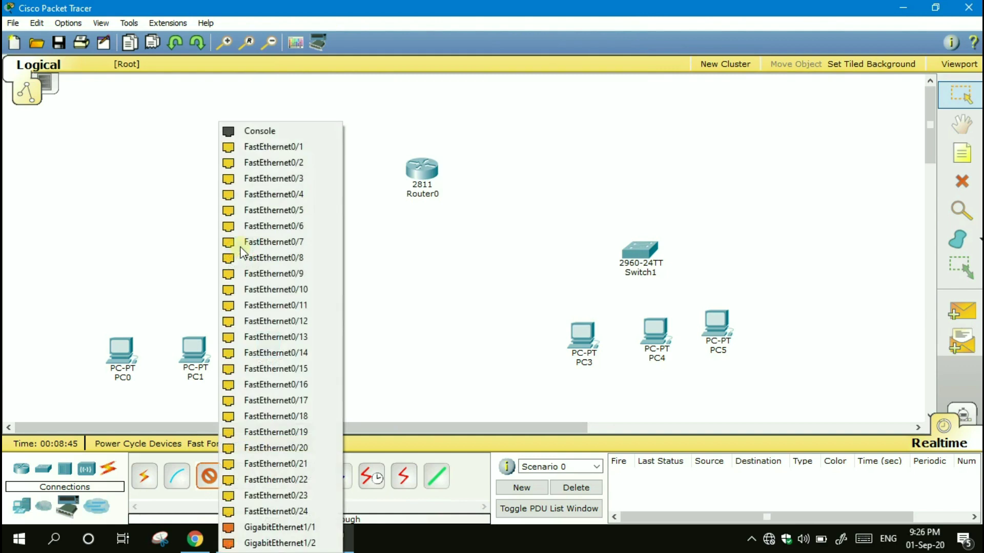
click(279, 148)
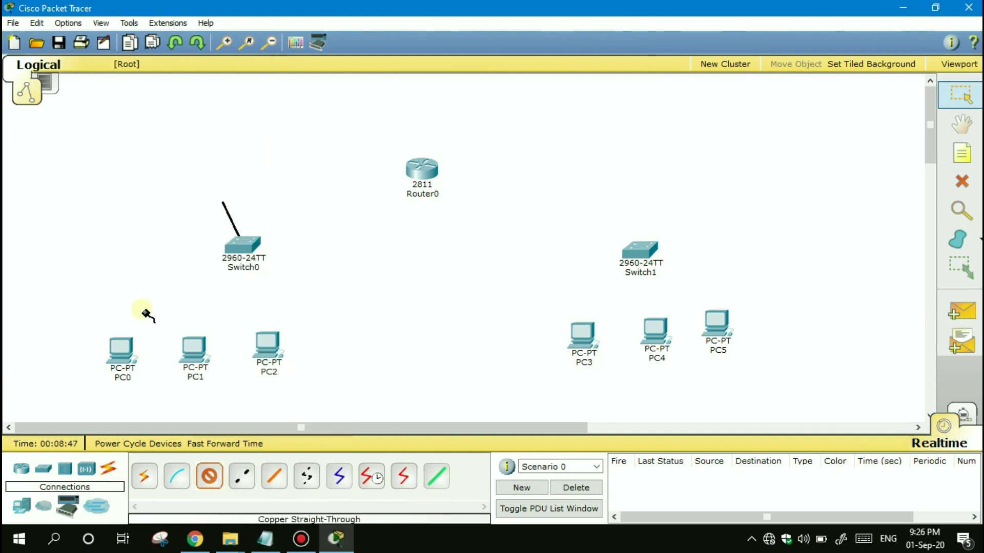
click(123, 349)
click(139, 362)
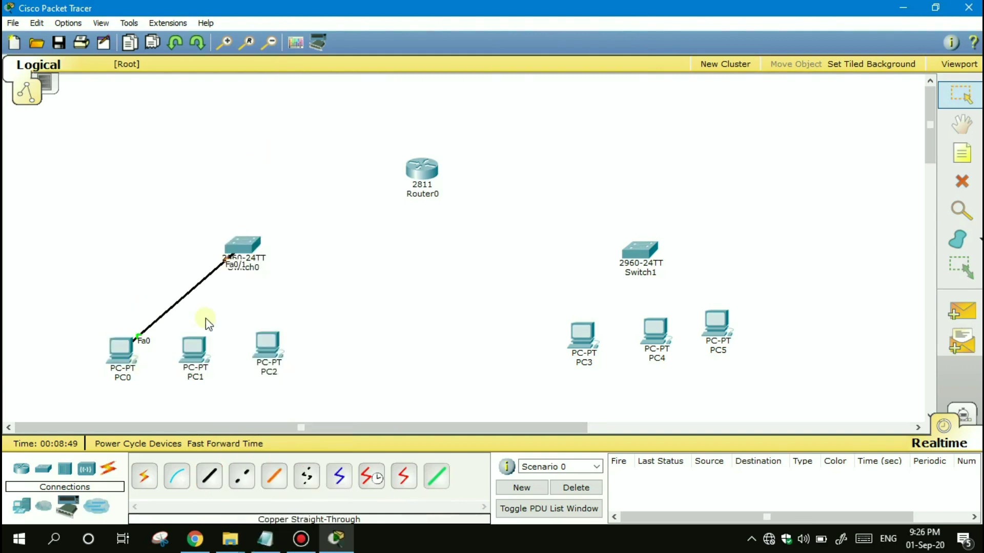
Connect Switch0 port FastEthernet0/2 to PC1's FastEthernet0 with a copper straight-through cable.
mouse_move(245, 251)
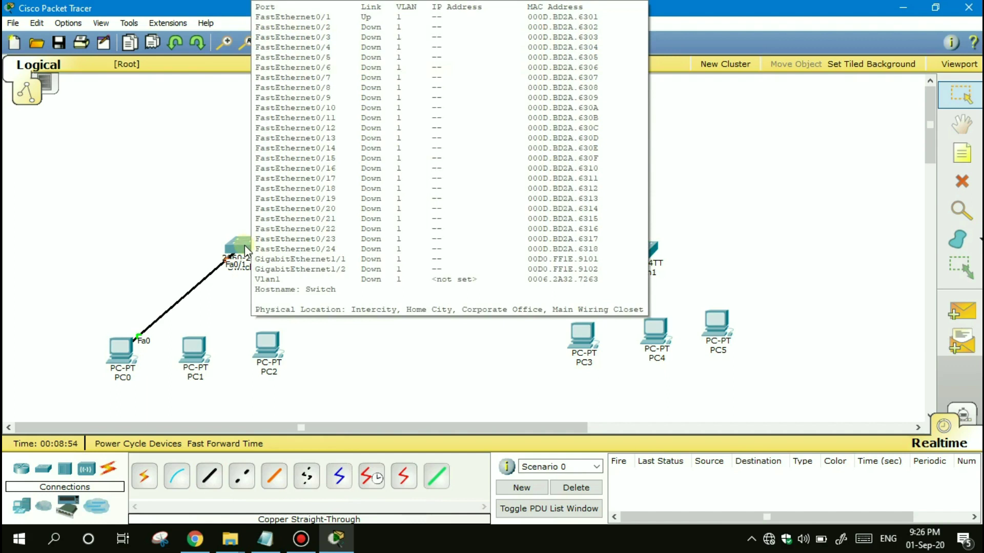
click(210, 482)
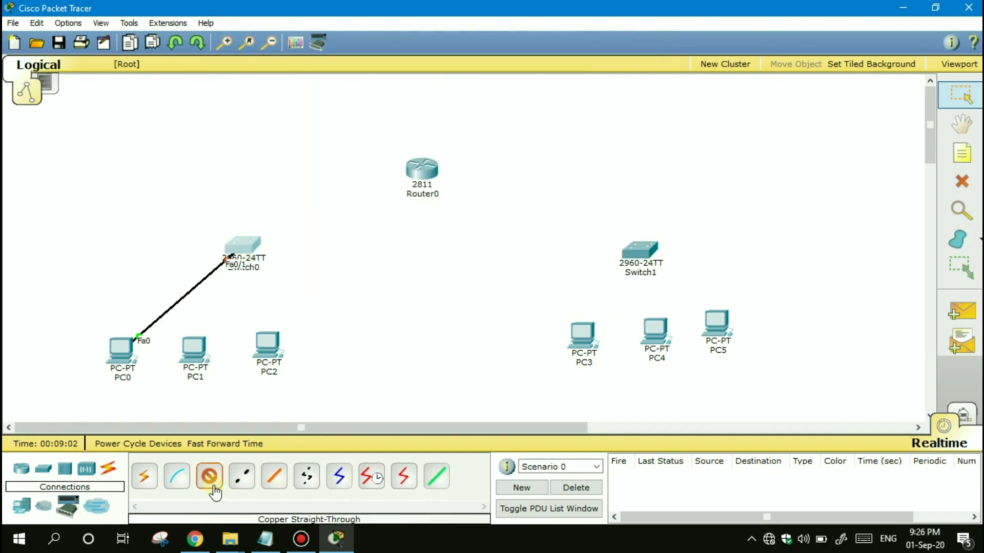
click(244, 248)
click(287, 165)
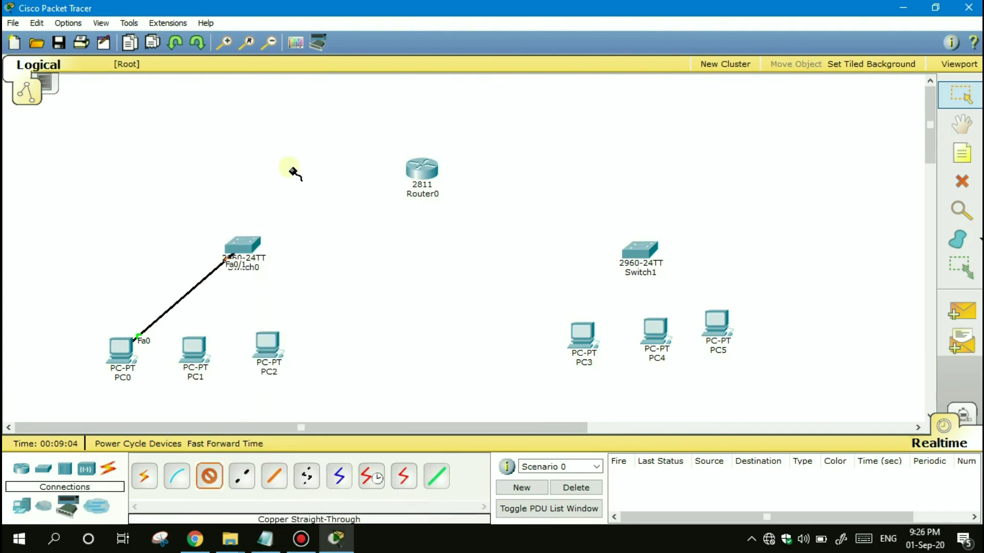
click(205, 336)
click(218, 361)
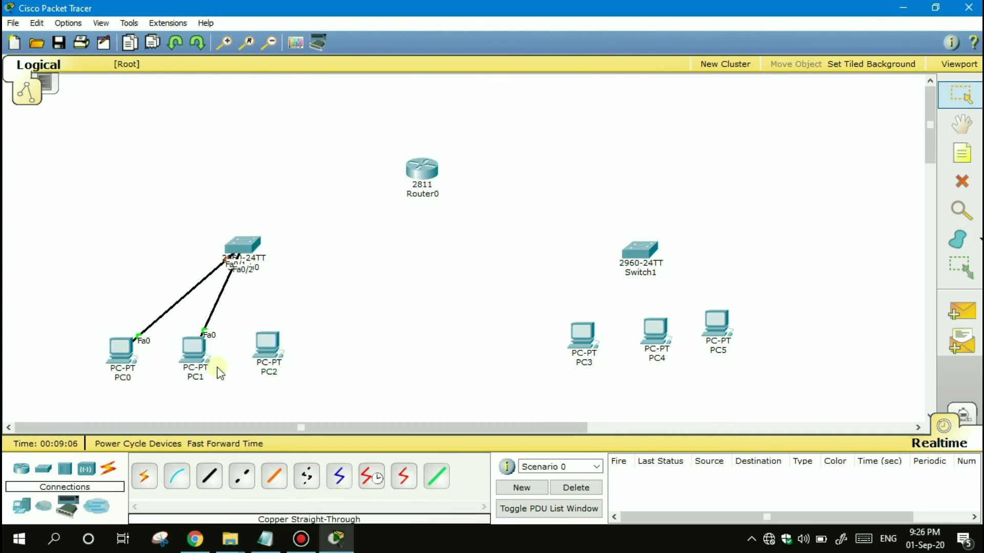
Connect Switch0 port FastEthernet0/3 to PC2's FastEthernet0 with a copper straight-through cable.
click(209, 476)
click(244, 247)
click(276, 180)
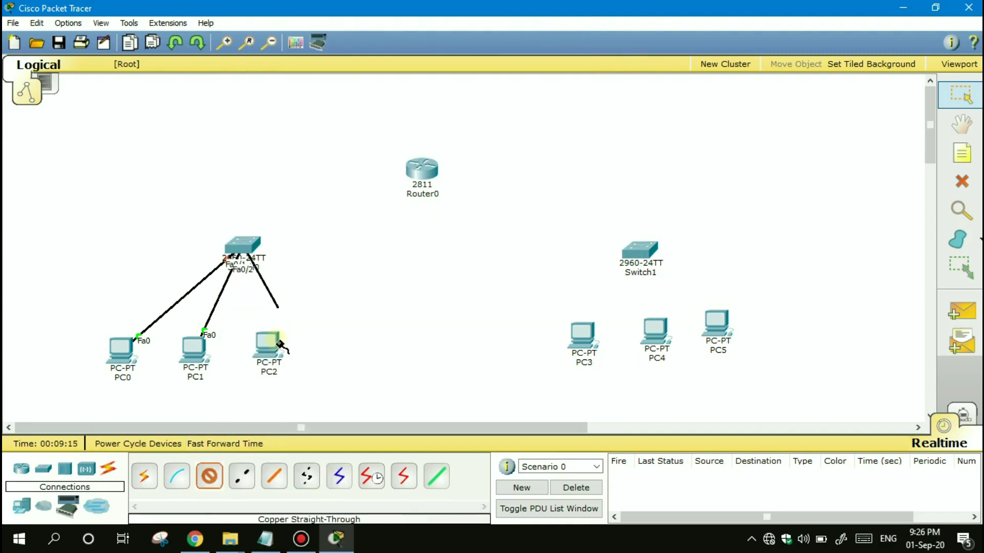
click(281, 341)
click(291, 352)
Connect Switch1 port FastEthernet0/1 to PC3's FastEthernet0 with a copper straight-through cable.
click(205, 484)
click(642, 254)
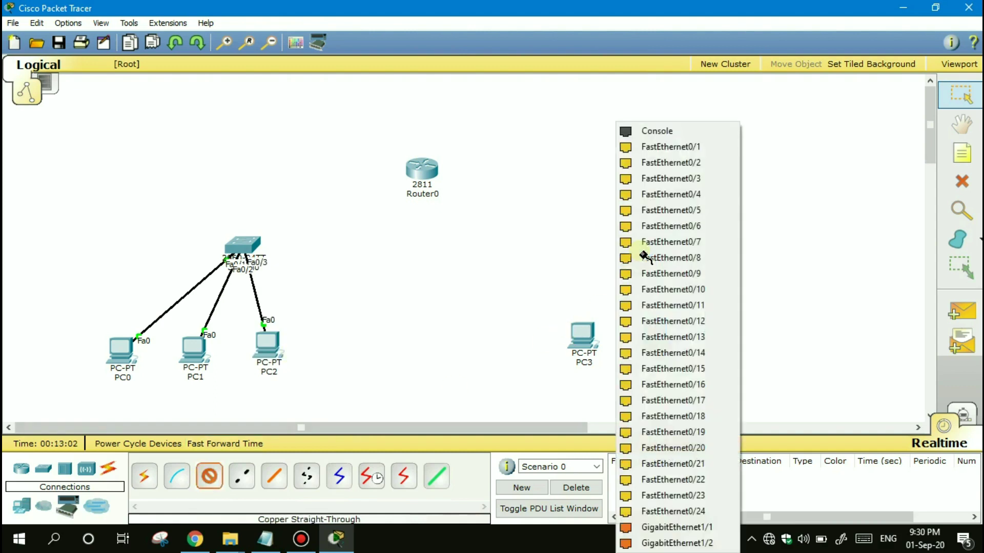
click(669, 154)
click(579, 333)
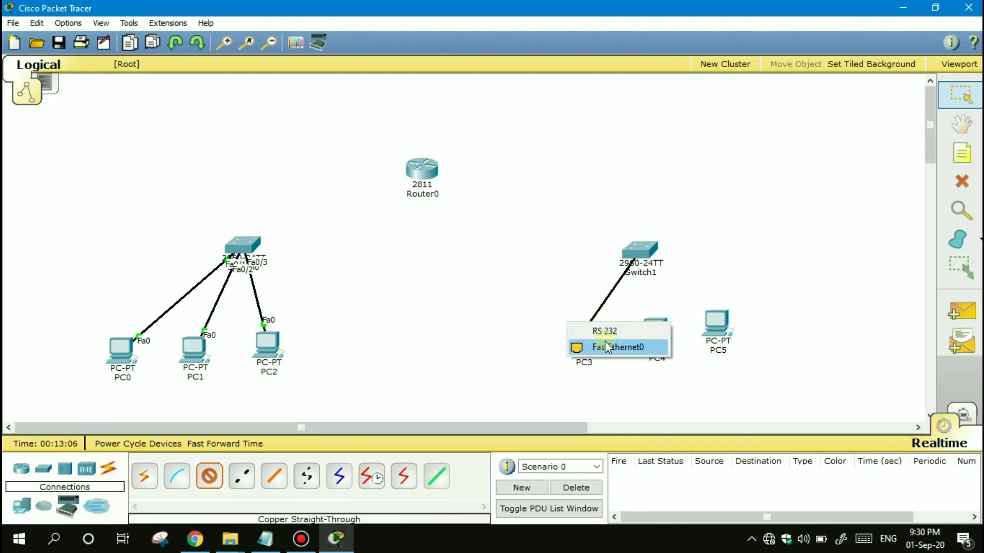
click(607, 347)
Connect Switch1 port FastEthernet0/2 to PC4's FastEthernet0 with a copper straight-through cable.
click(209, 476)
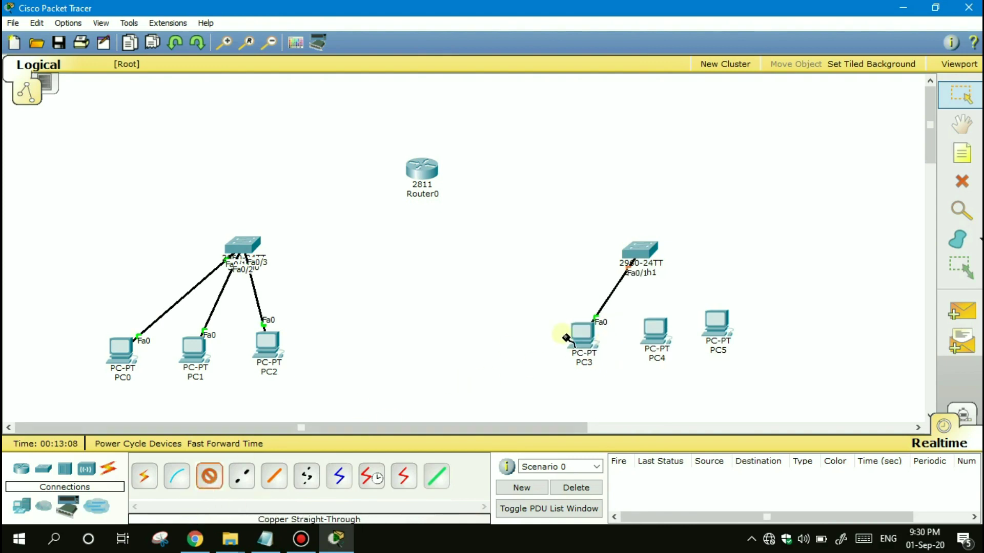
click(640, 250)
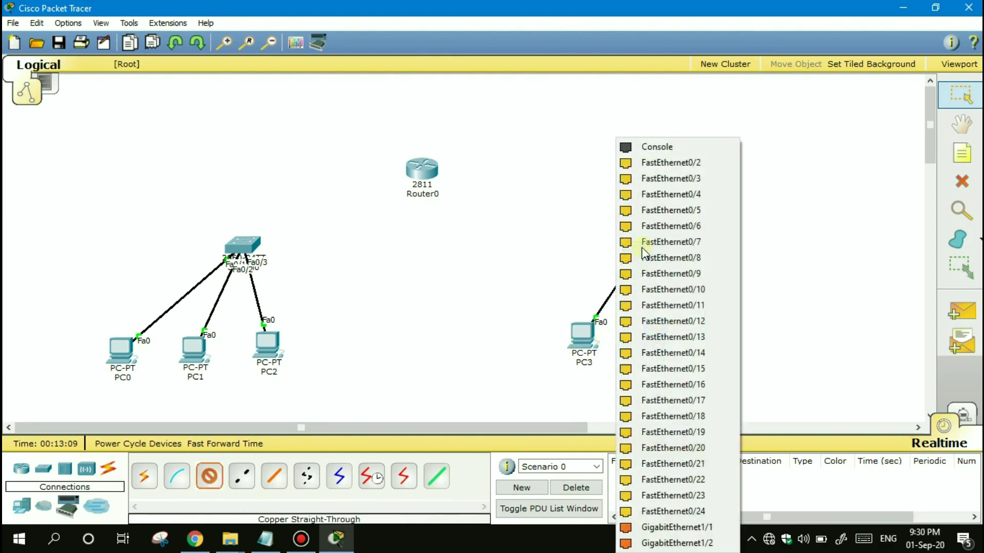
click(670, 163)
click(654, 332)
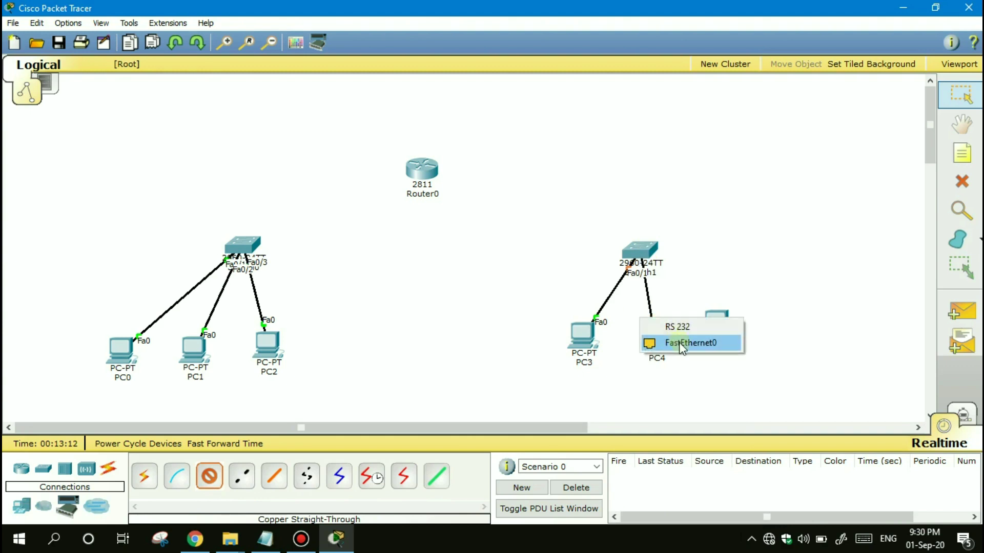
click(679, 342)
Connect Switch1 port FastEthernet0/3 to PC5's FastEthernet0 with a copper straight-through cable.
click(209, 476)
click(647, 260)
click(693, 178)
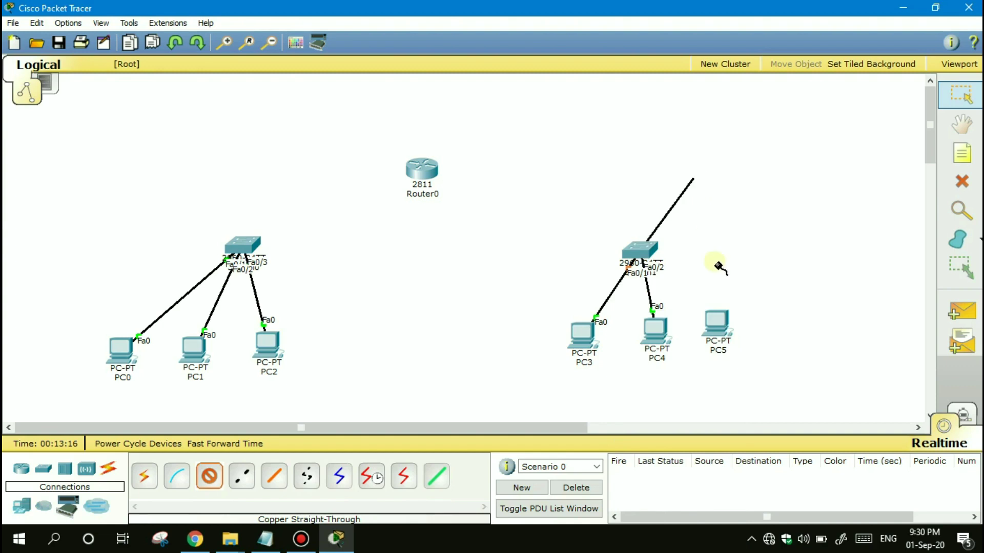
click(718, 322)
click(746, 334)
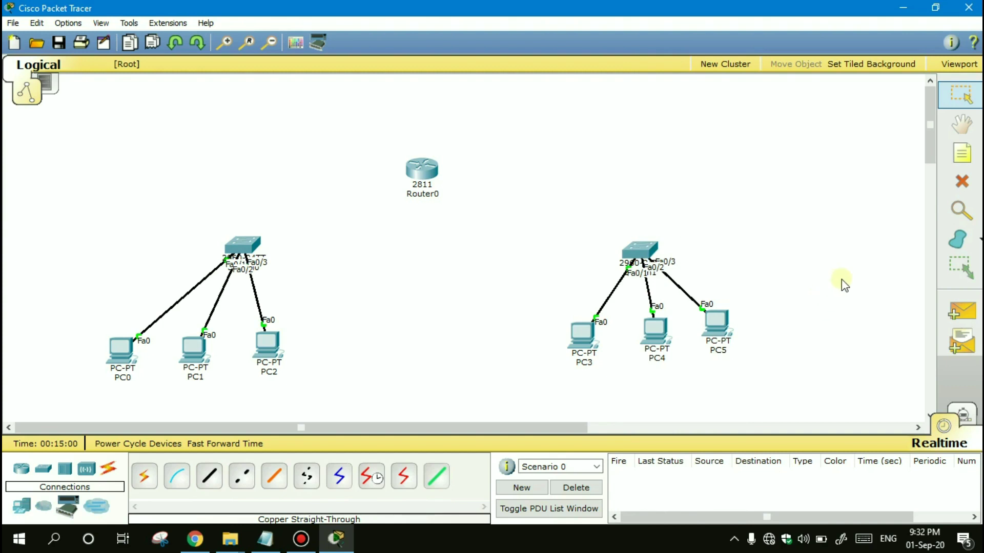
Add a note reading "switch 1" above Switch0.
click(955, 162)
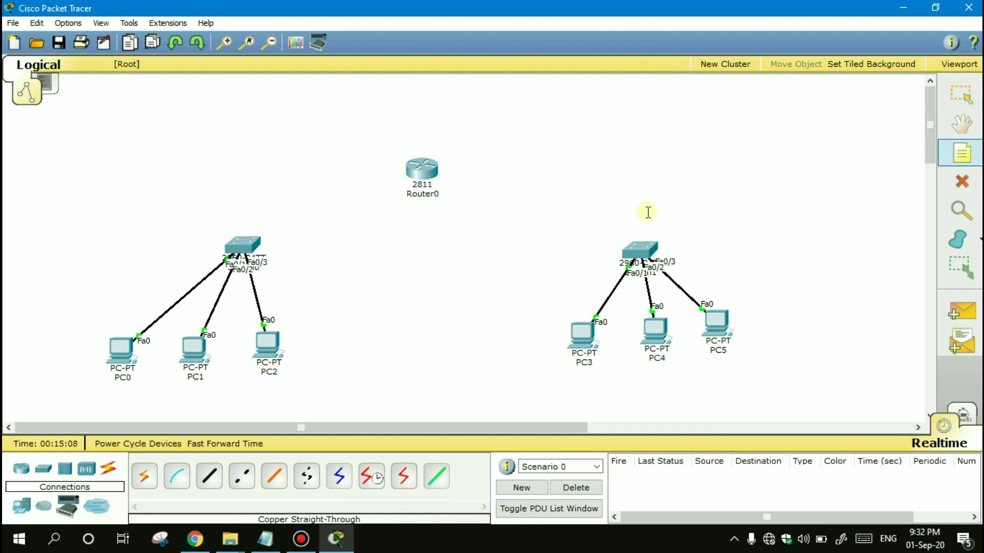
click(219, 205)
text(swi)
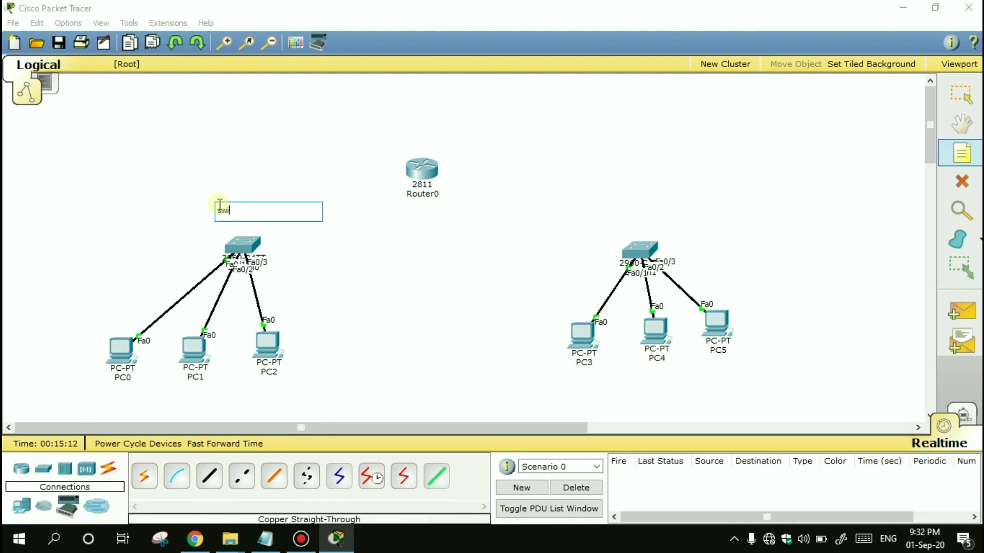
text(tch 1)
Add a note reading "switch 2" above Switch1 and return to the selection tool.
click(636, 209)
key(n)
click(636, 208)
text(s)
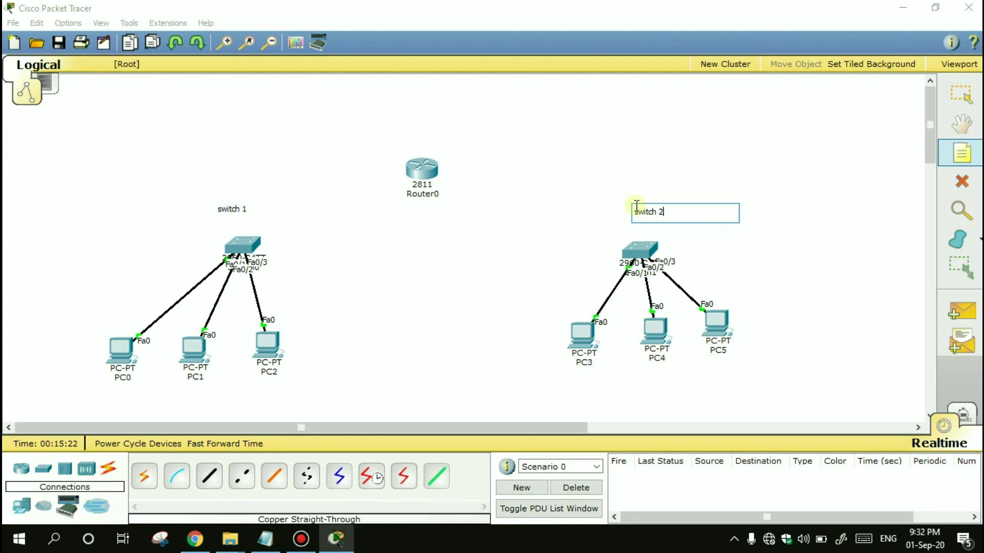
click(961, 113)
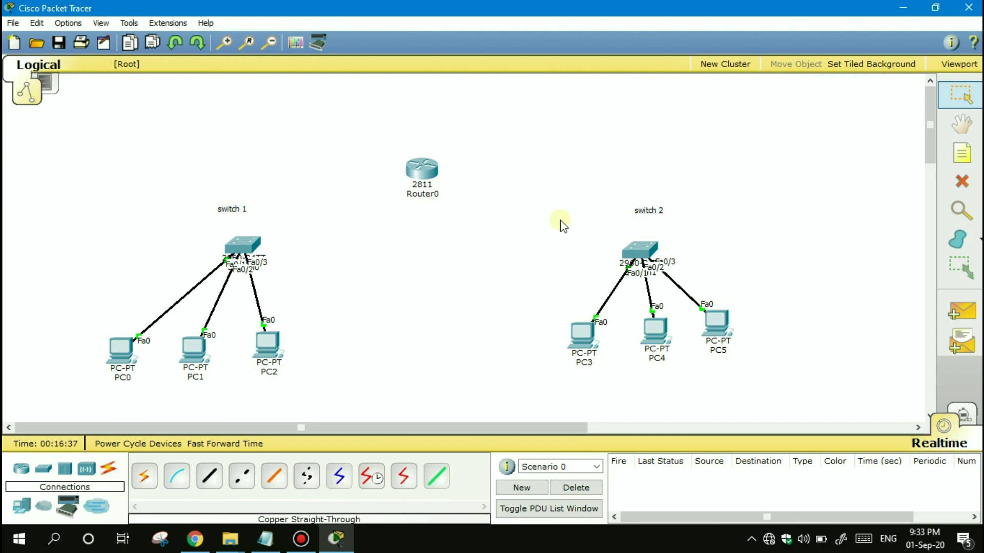
Connect Router0 port FastEthernet0/0 to Switch0 port FastEthernet0/4 with a copper straight-through cable.
click(209, 476)
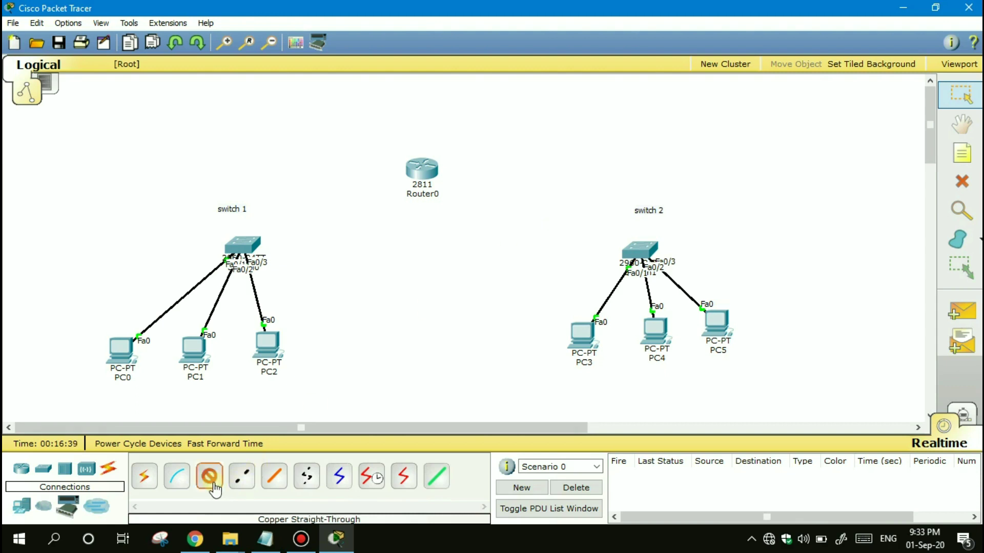
click(418, 172)
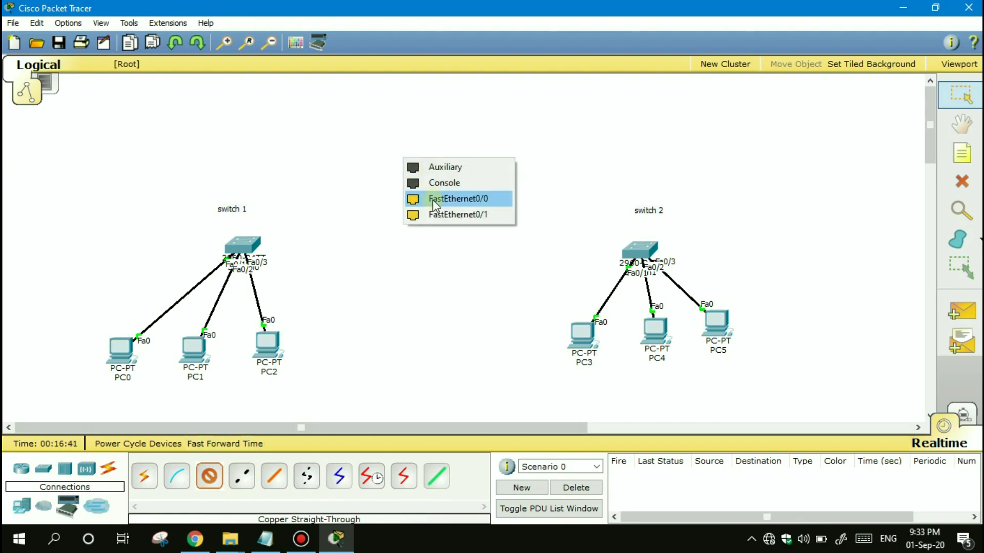
click(433, 197)
click(267, 251)
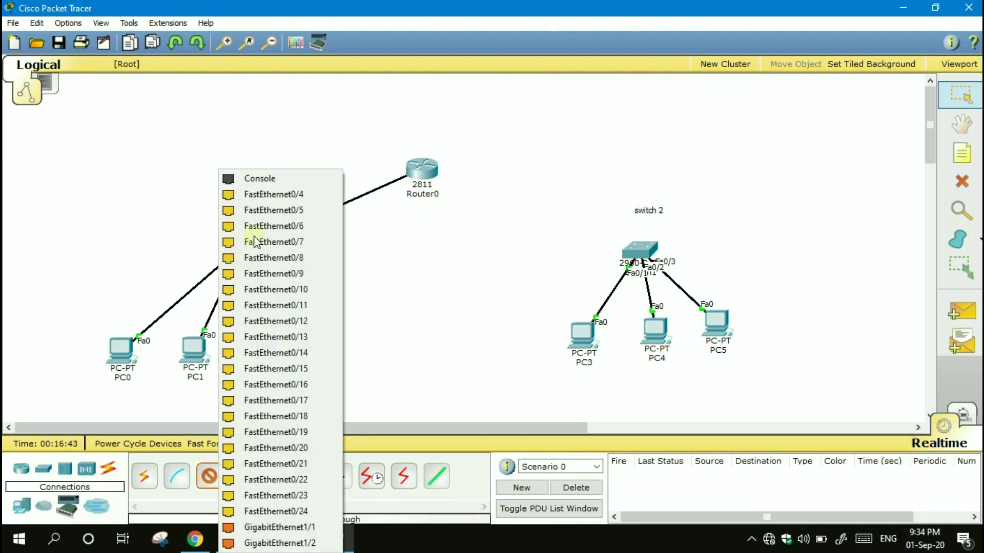
click(296, 195)
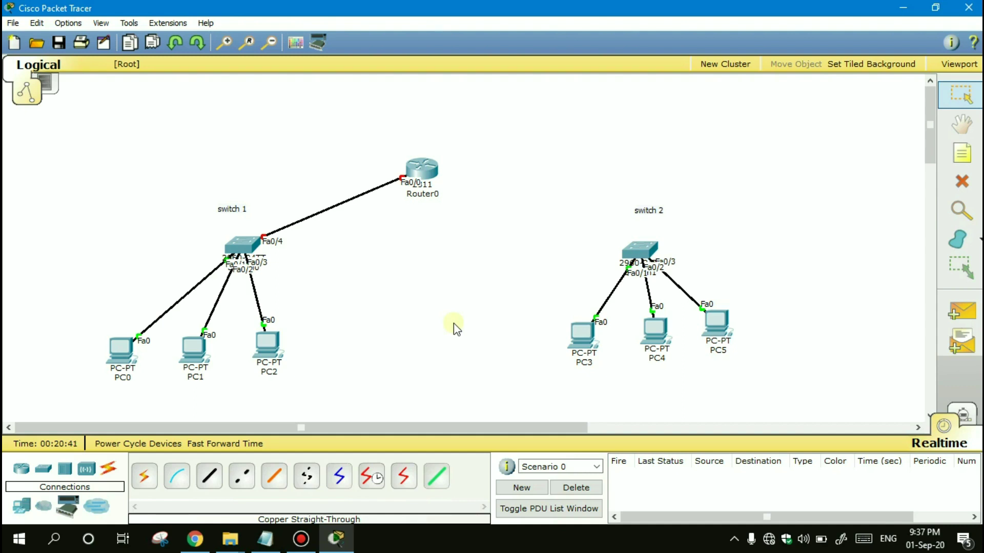
Connect Router0 port FastEthernet0/1 to Switch1 port FastEthernet0/4 with a copper straight-through cable.
click(209, 476)
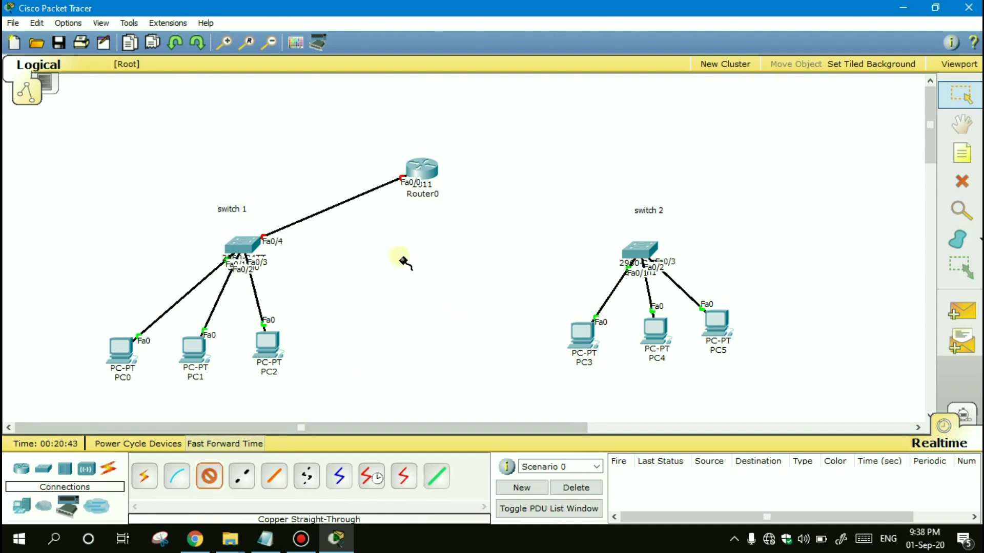
click(422, 169)
click(447, 199)
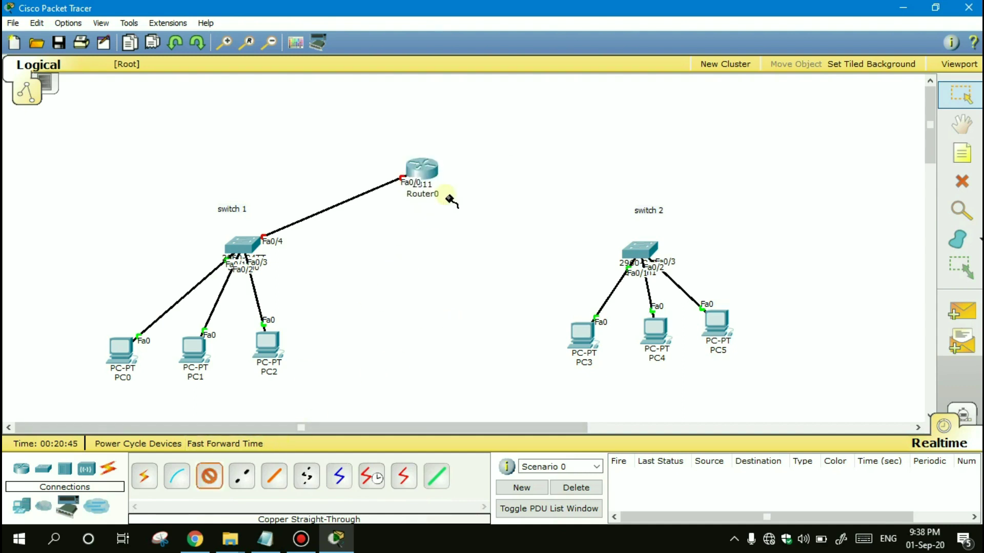
click(635, 249)
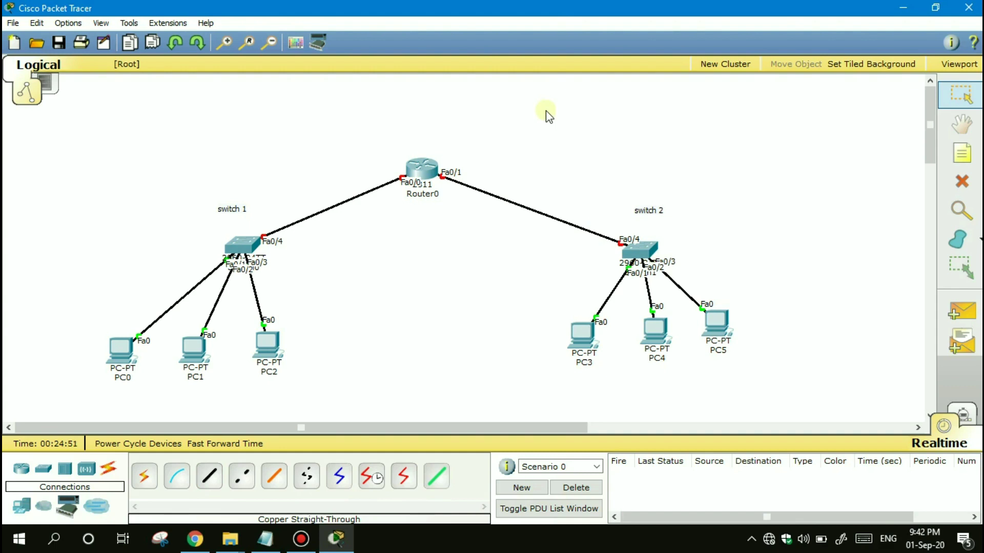
Draw an outlined rectangle with a yellow fill around Switch1 and its three PCs.
click(957, 239)
click(979, 239)
click(953, 279)
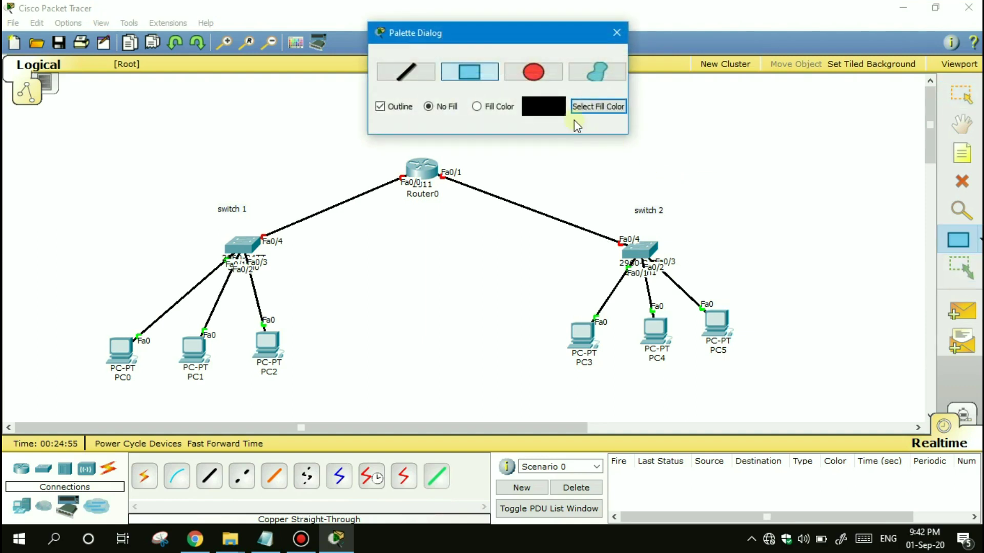
click(479, 109)
click(596, 107)
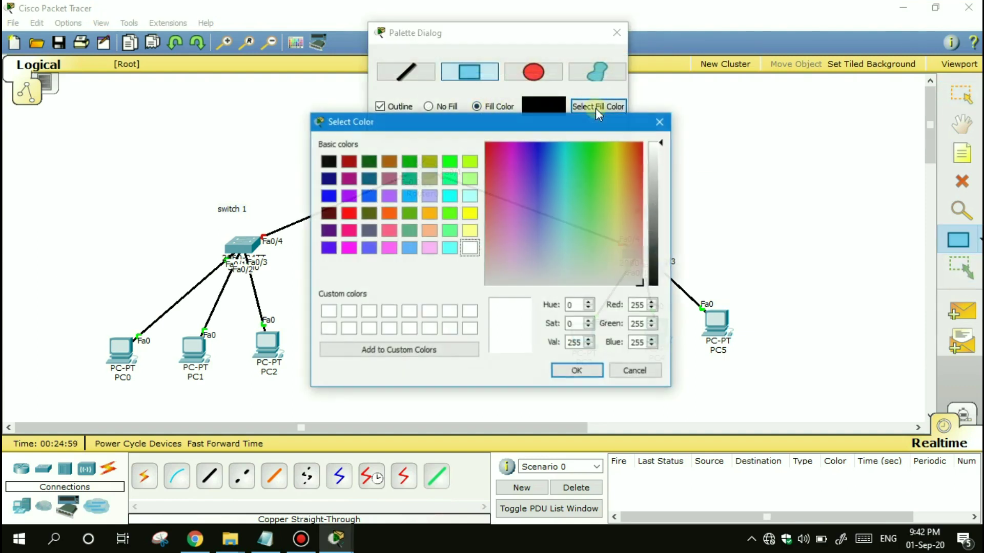
click(470, 216)
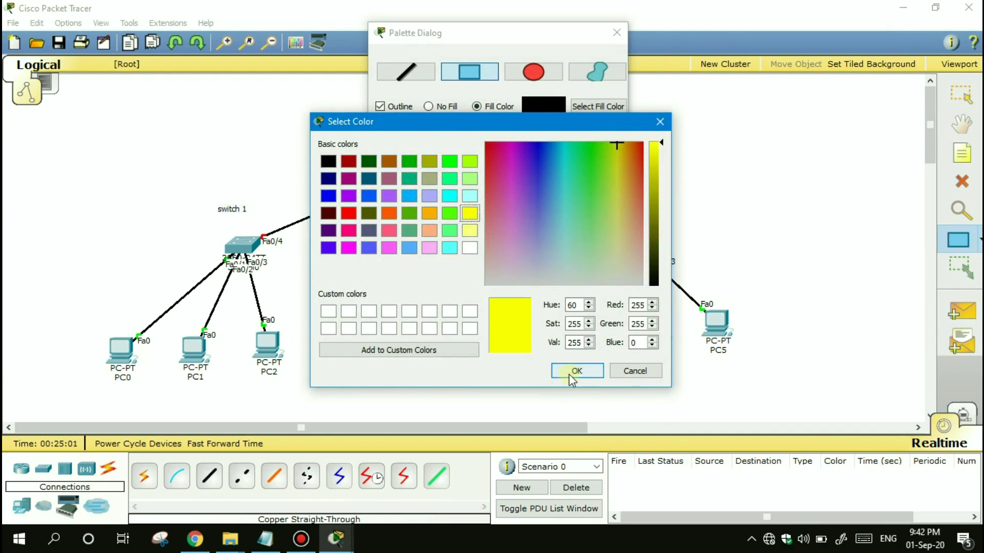
click(572, 372)
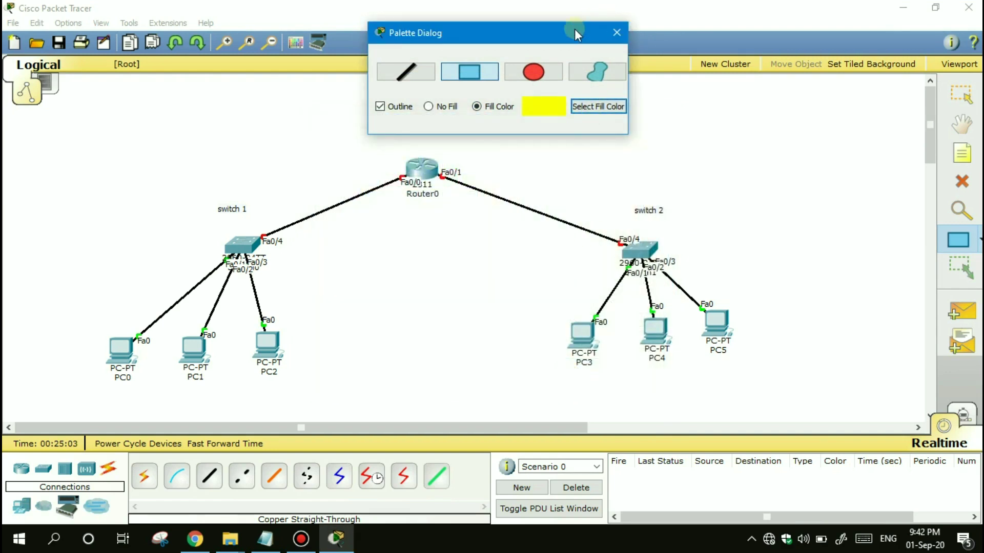
drag(576, 28, 425, 7)
drag(553, 109, 807, 410)
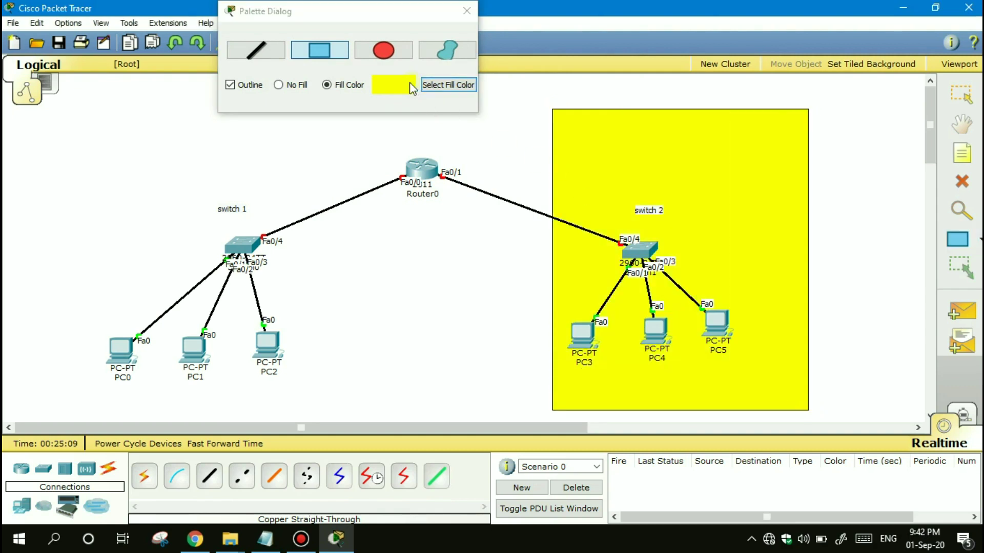
Draw a rectangle with a blue fill around Switch0 and its three PCs, and close the drawing palette.
click(448, 84)
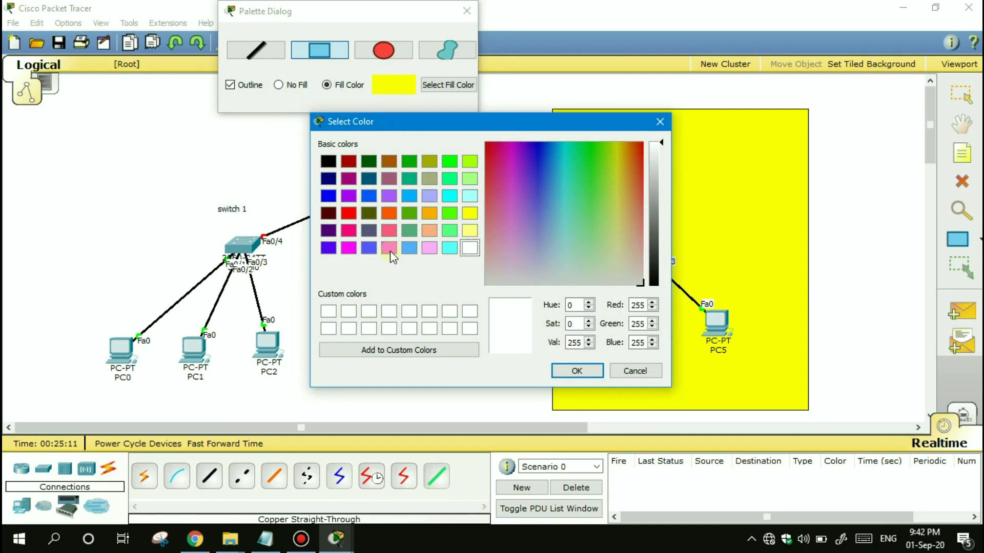
click(368, 248)
click(569, 372)
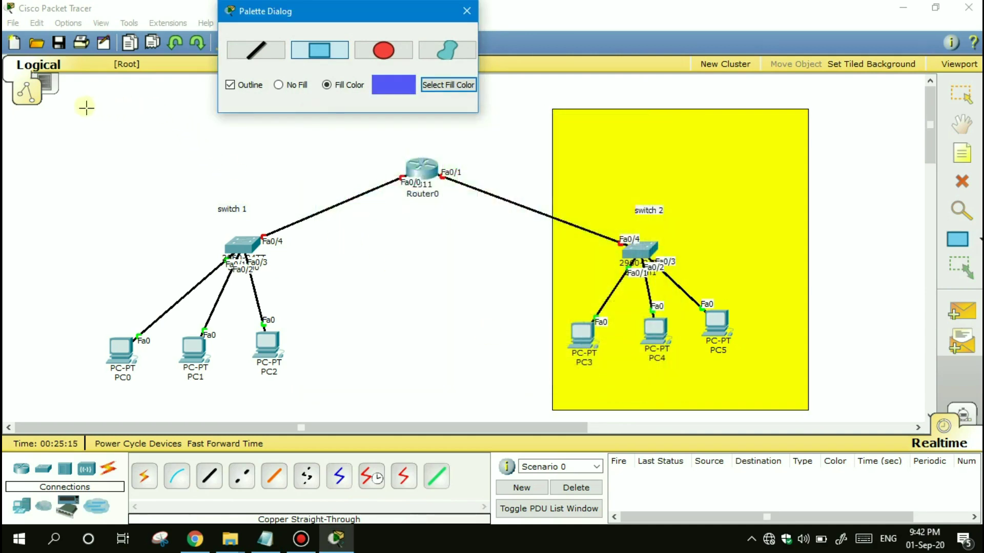
drag(72, 99, 359, 412)
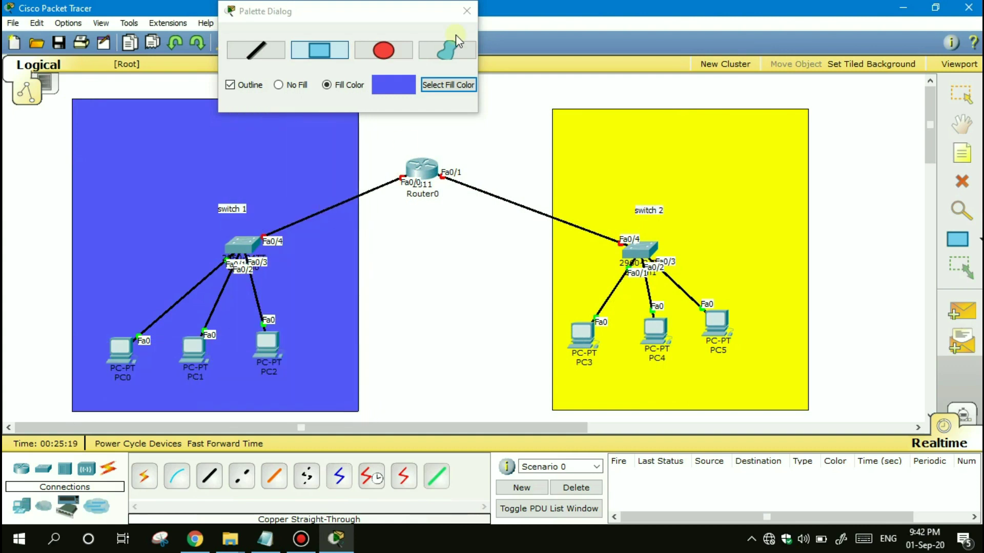
click(467, 11)
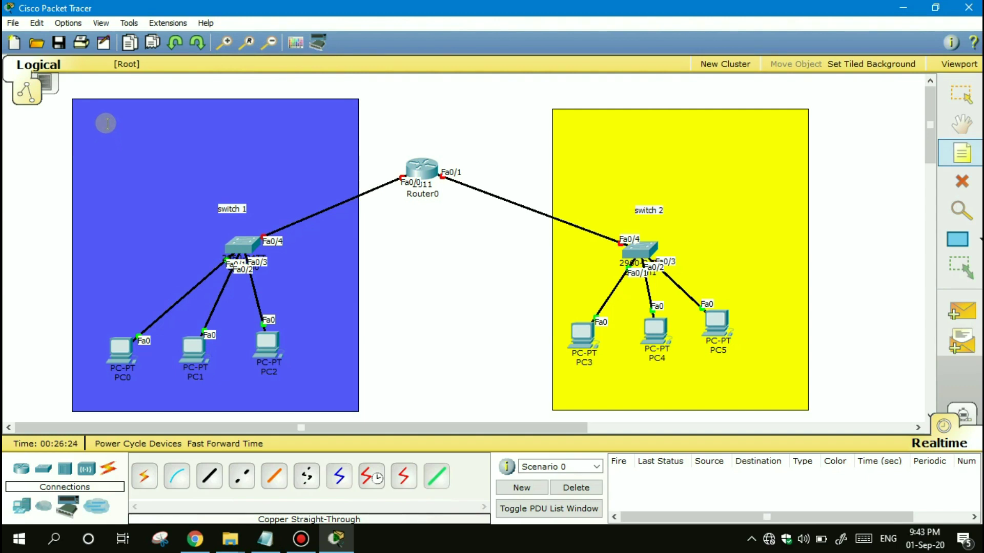
Add a two-line note reading "network c1" and "ip class c" in the upper-left corner of the blue rectangle.
click(106, 125)
text(network c1)
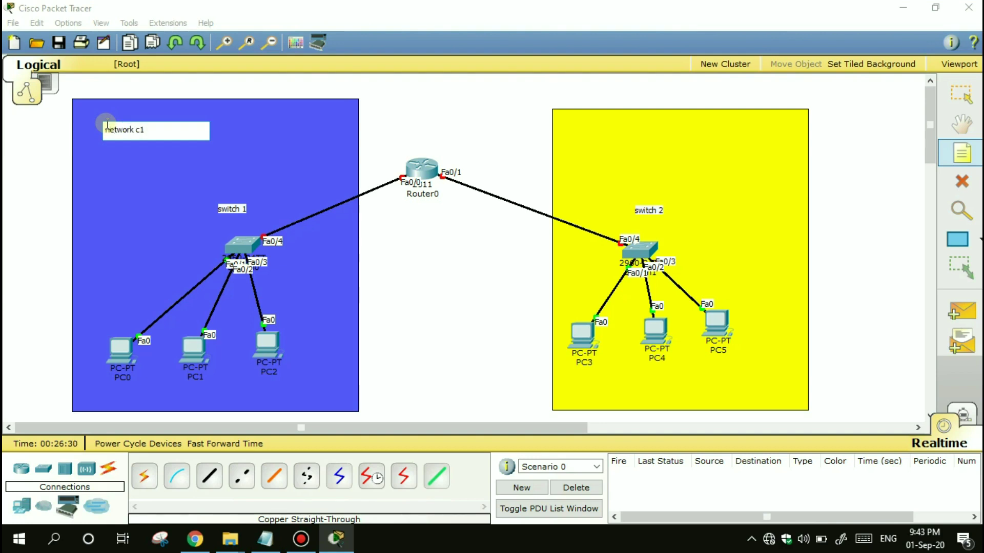
key(Return)
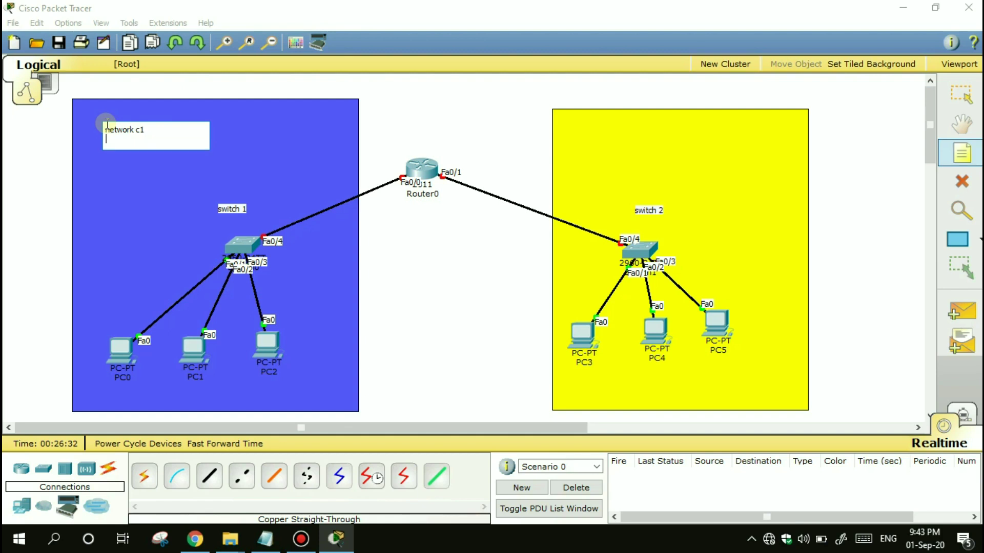
text(ip class c)
click(154, 176)
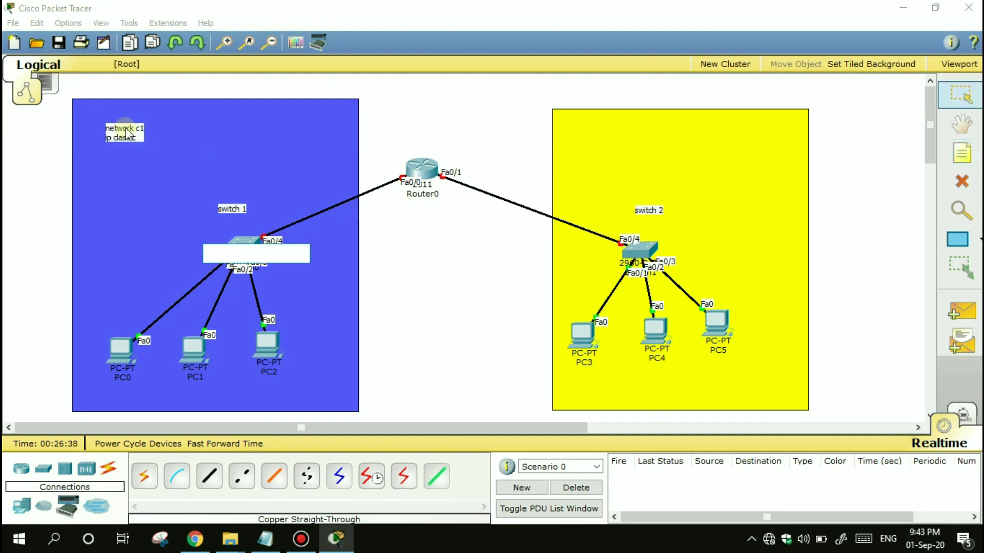
drag(127, 134, 100, 116)
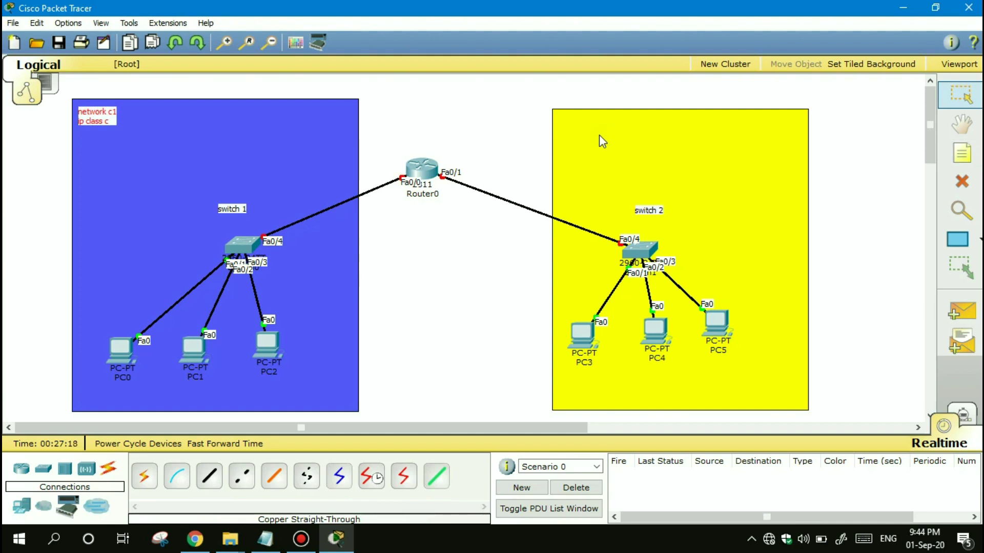
Add a two-line note reading "network c2" and "ip class B" in the upper-left corner of the yellow rectangle.
key(n)
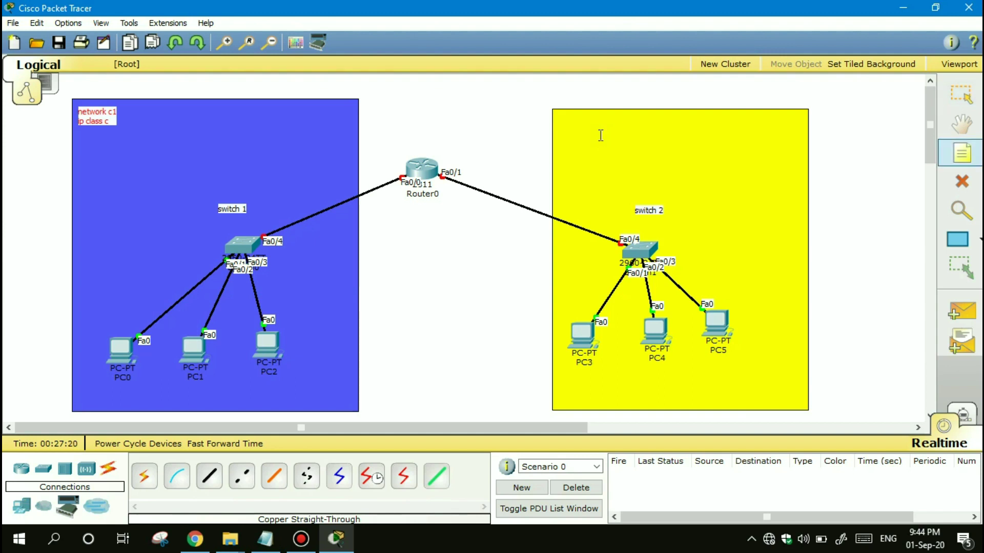
click(599, 135)
text(net)
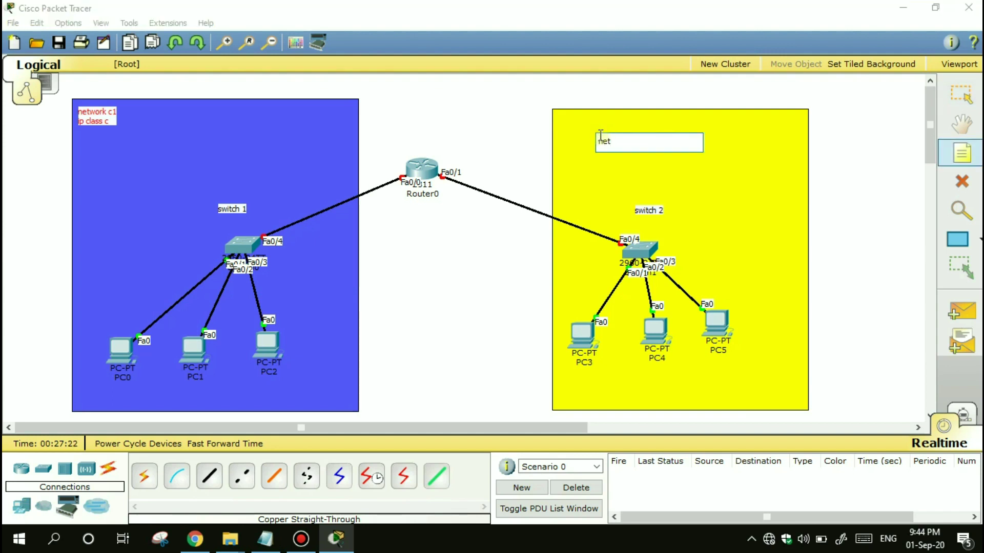
text(work c2)
key(Return)
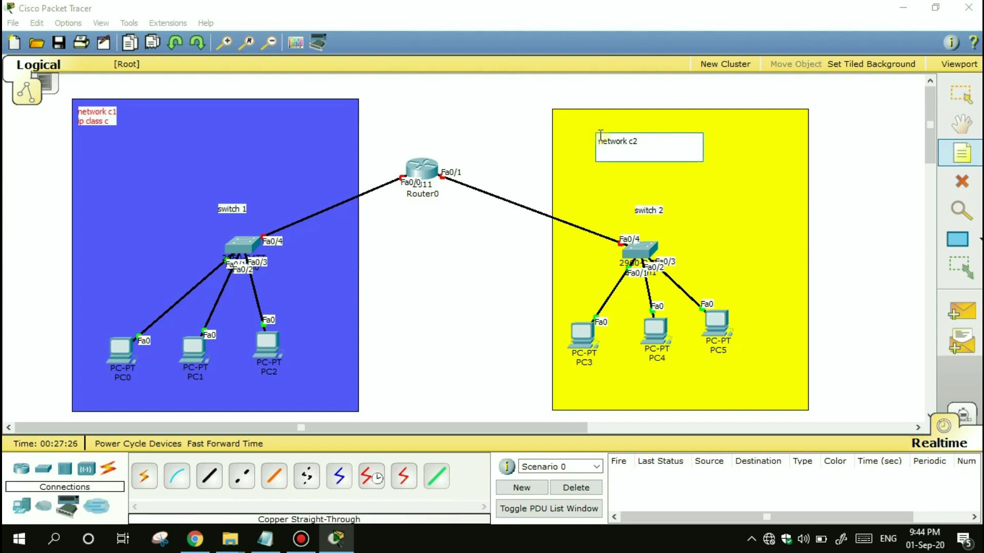
text(ip class b)
key(BackSpace)
text(B)
key(Escape)
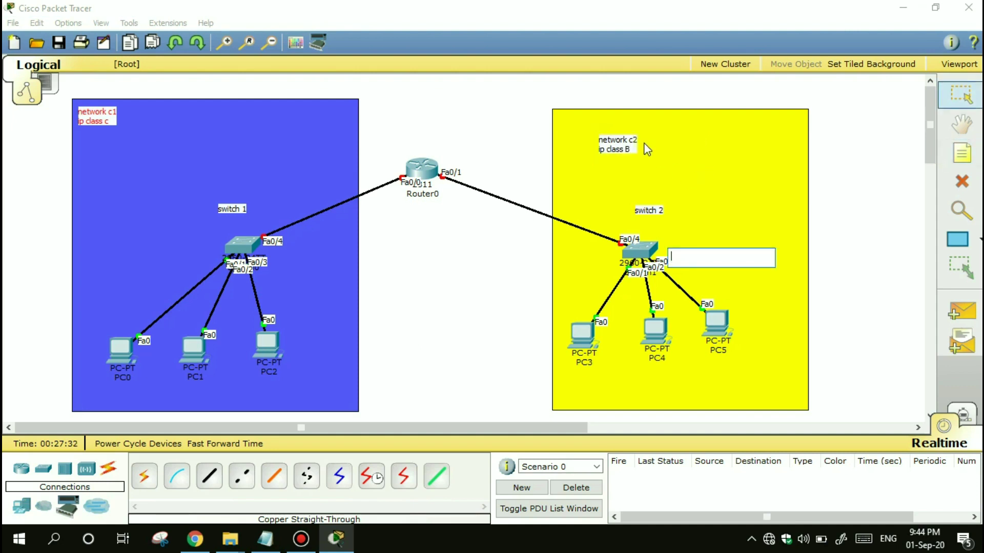
drag(617, 145, 583, 129)
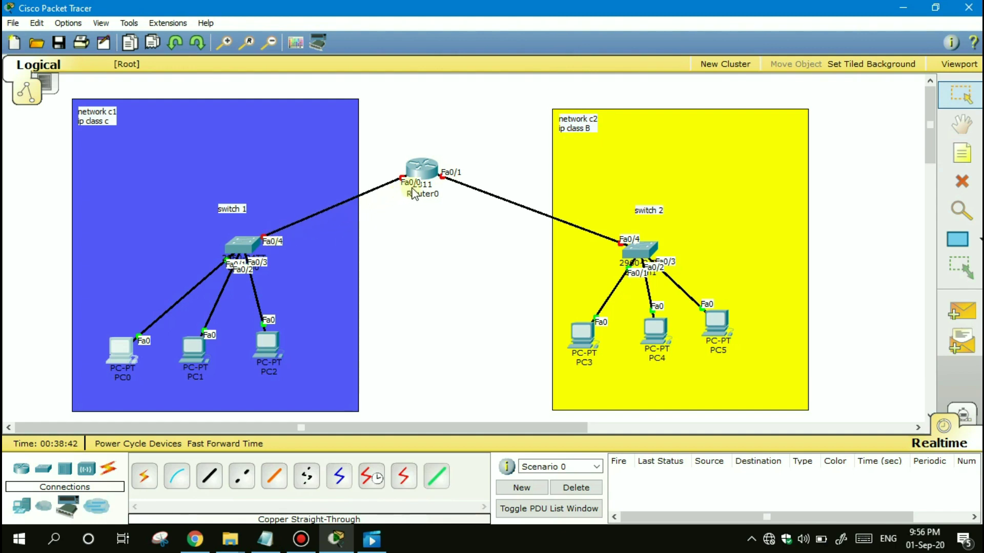
Check the interface display options in the preferences, including the port label setting, and close the dialog.
click(69, 24)
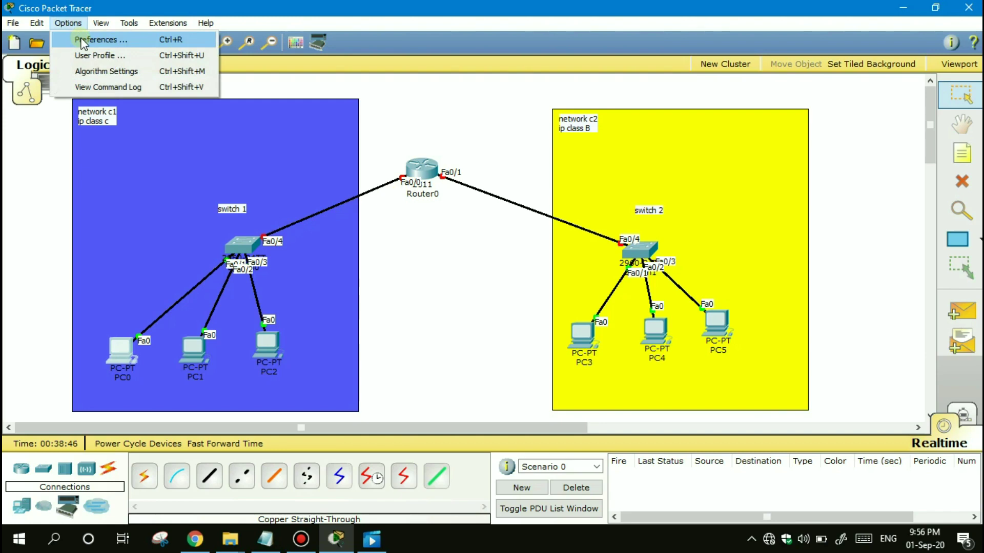
click(82, 40)
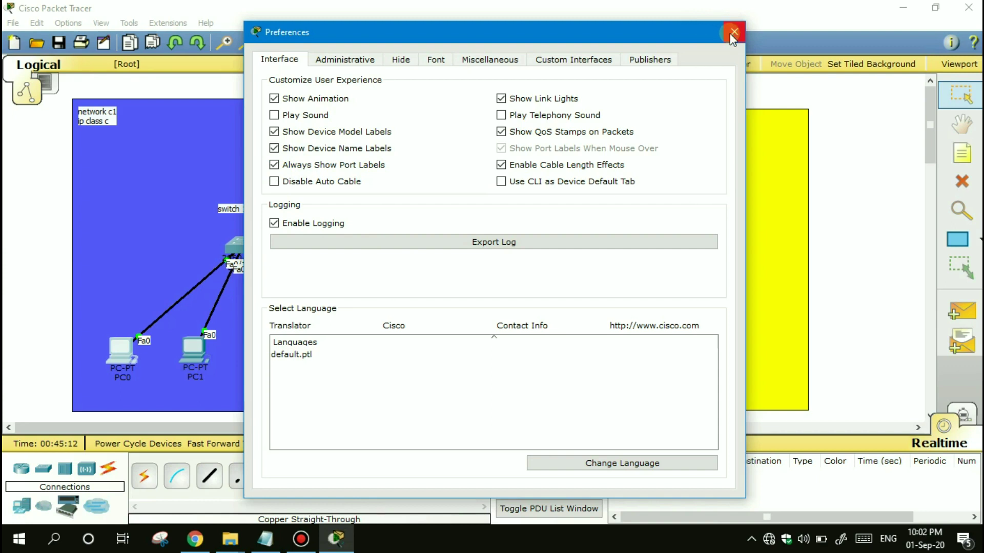
click(733, 32)
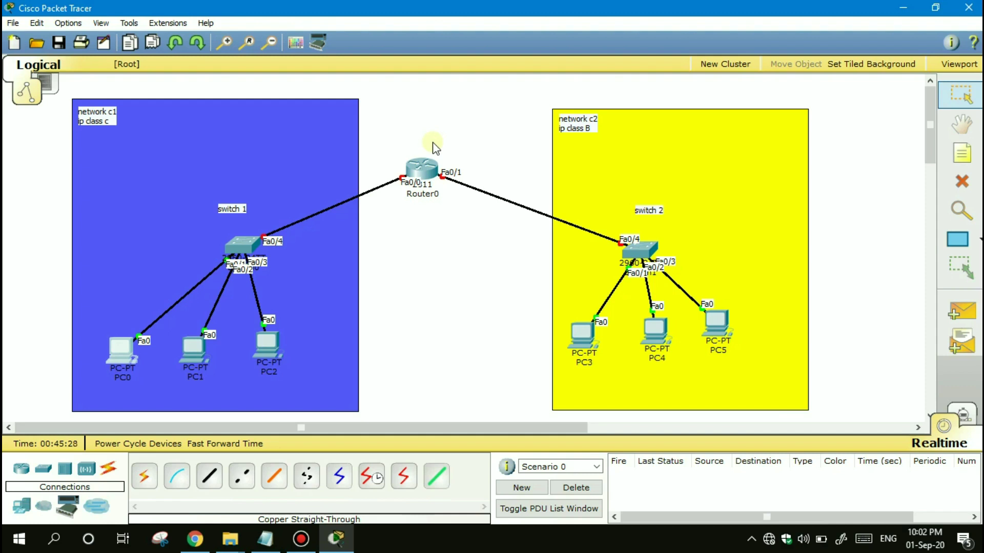
Configure Router0's FastEthernet0/0 with IP address 192.168.0.1 and subnet mask 255.255.255.0, and turn the port on.
click(424, 168)
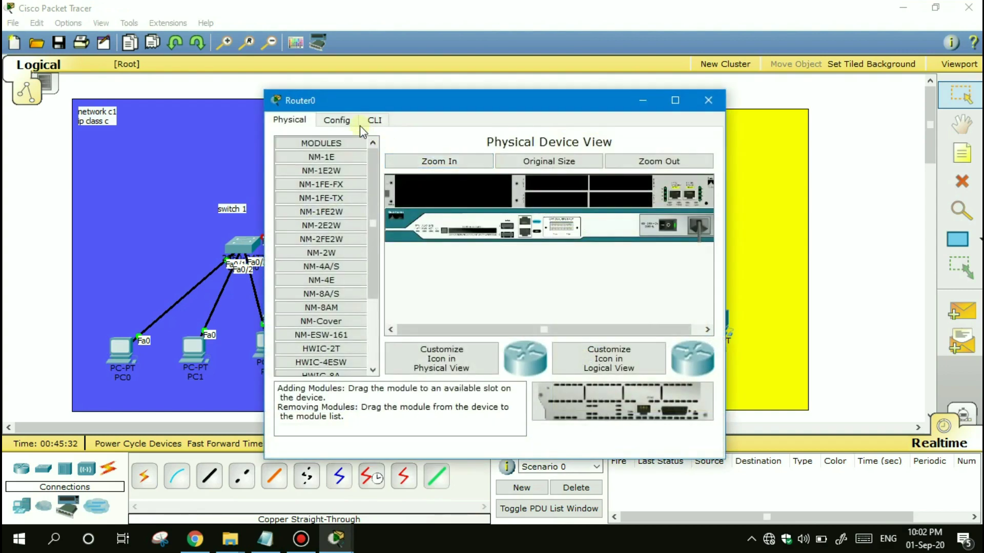
click(342, 122)
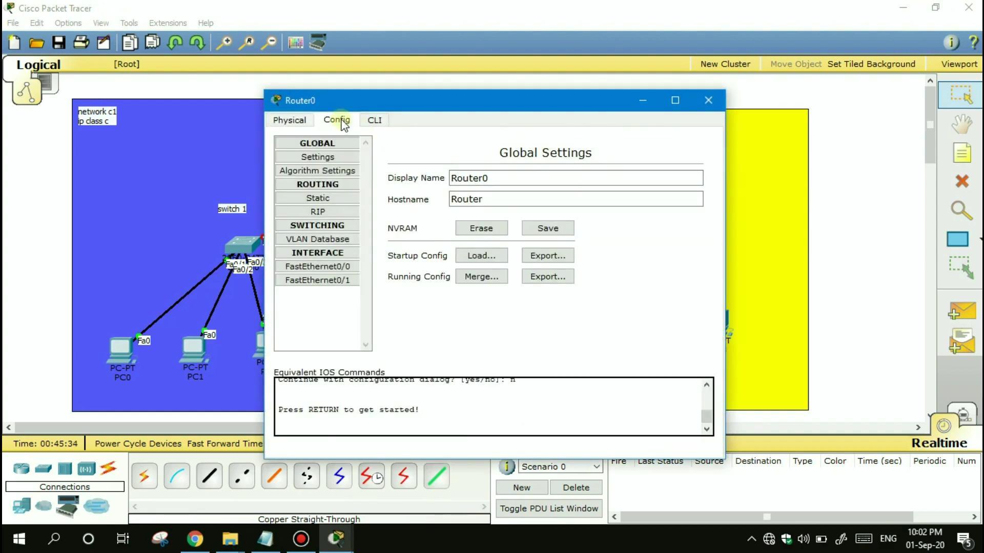
click(342, 265)
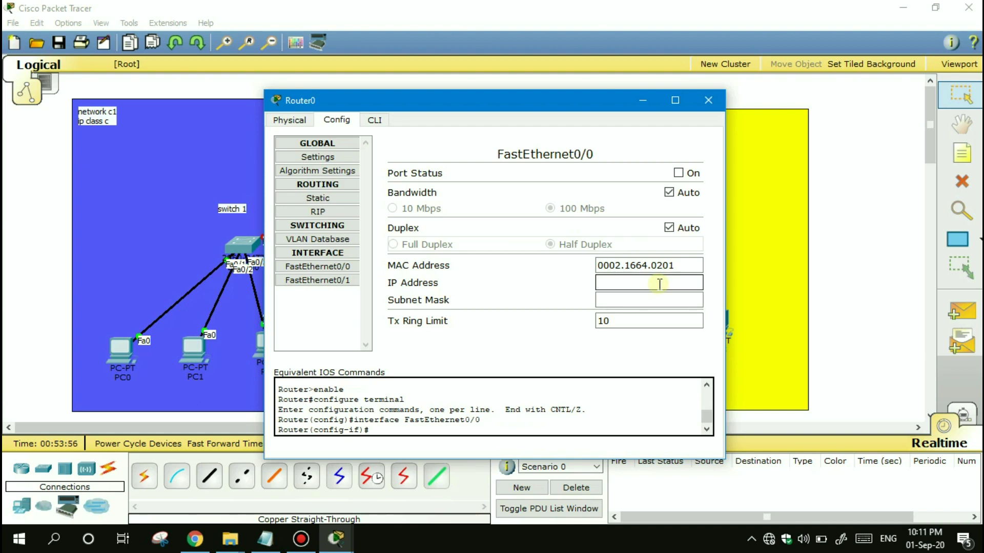
text(192.168.0.1)
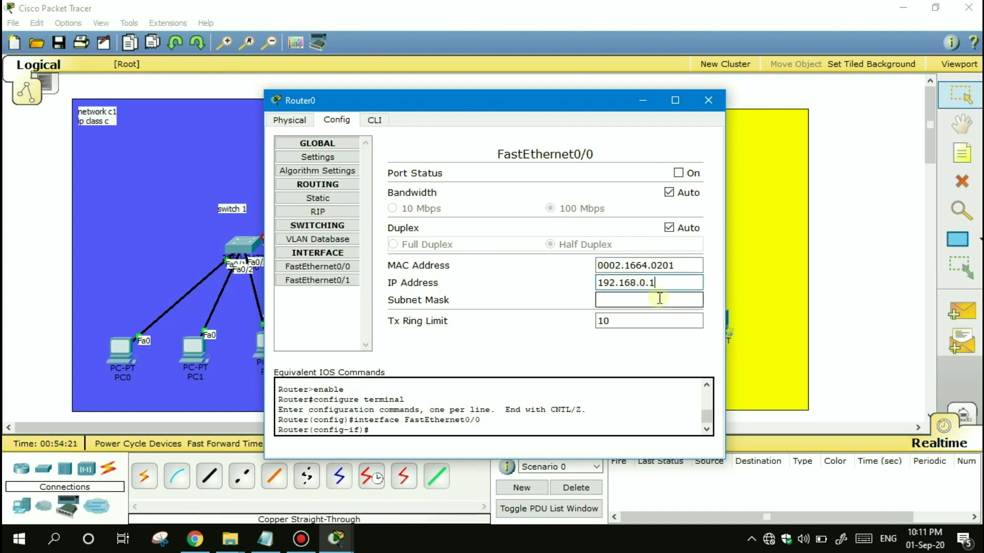
click(659, 298)
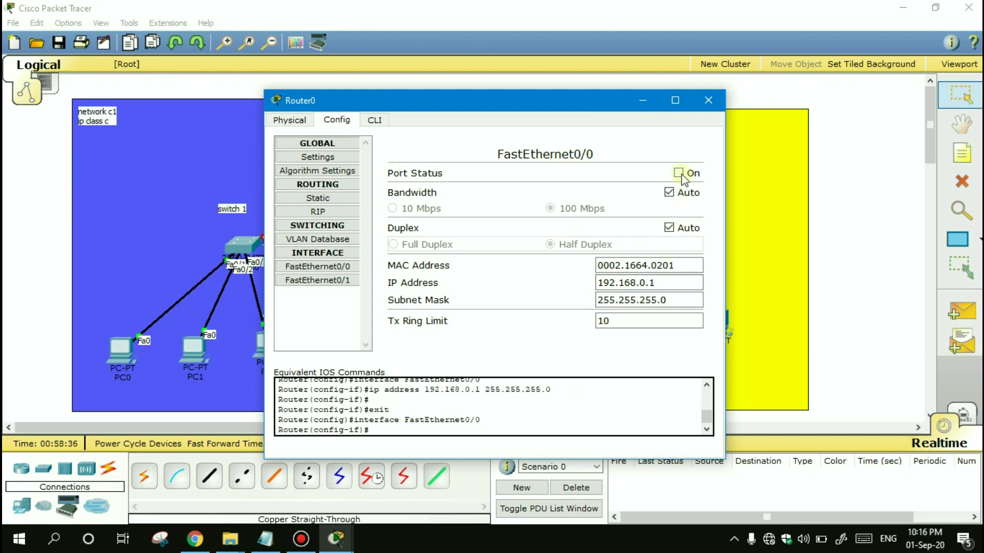
drag(532, 104, 718, 85)
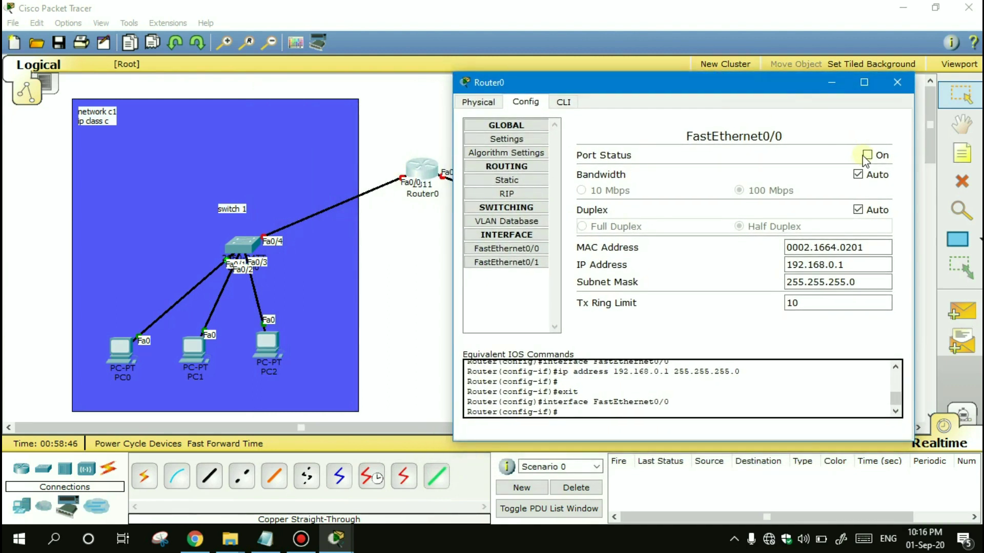
click(865, 155)
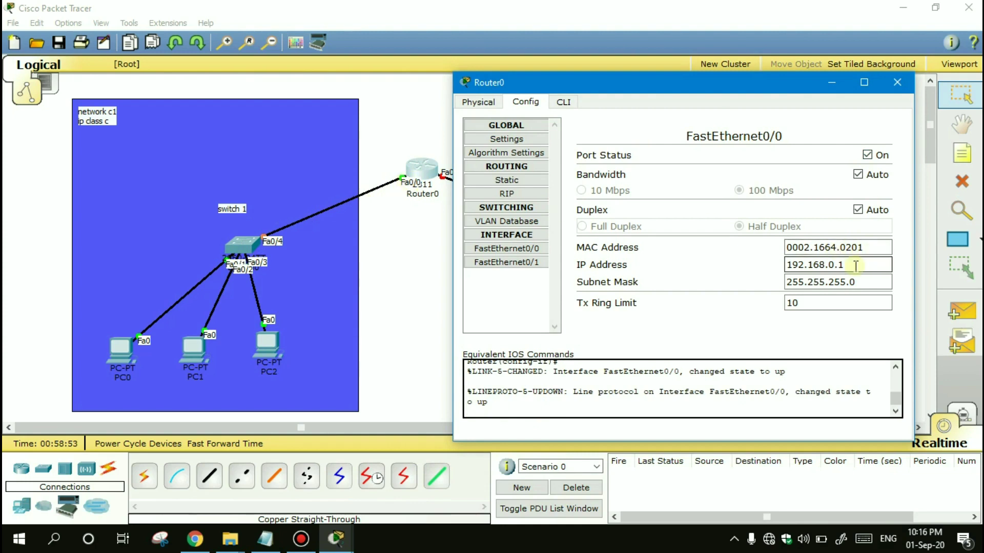
Copy FastEthernet0/0's IP address from Router0 and place it as a note reading 192.168.0.1 just left of the router's Fa0/0 port.
drag(855, 265, 790, 265)
key(ctrl+c)
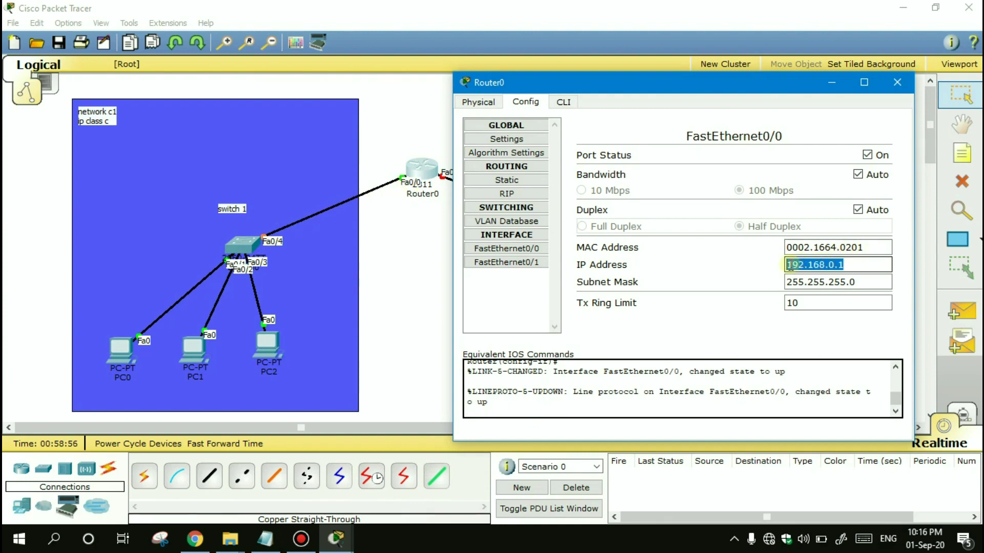
click(897, 82)
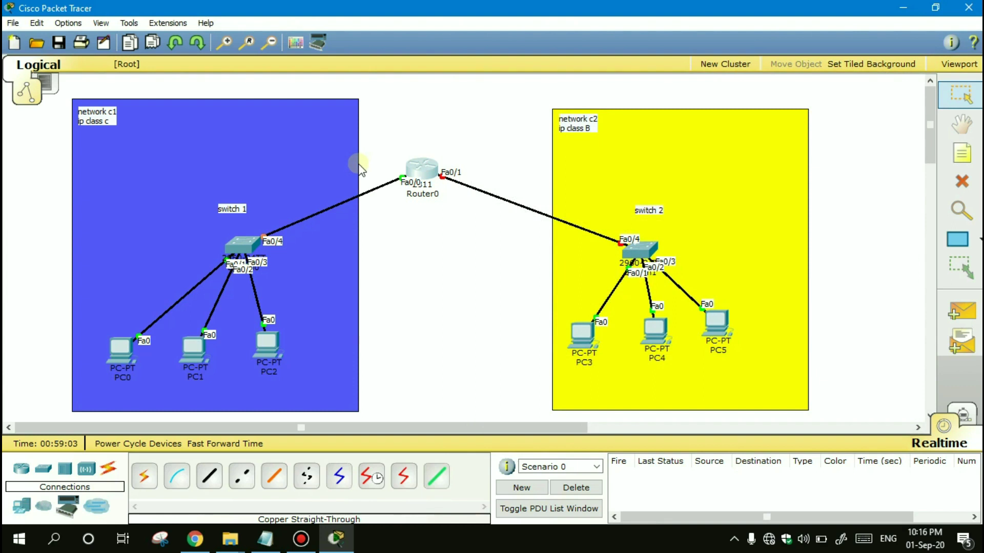
key(n)
click(371, 169)
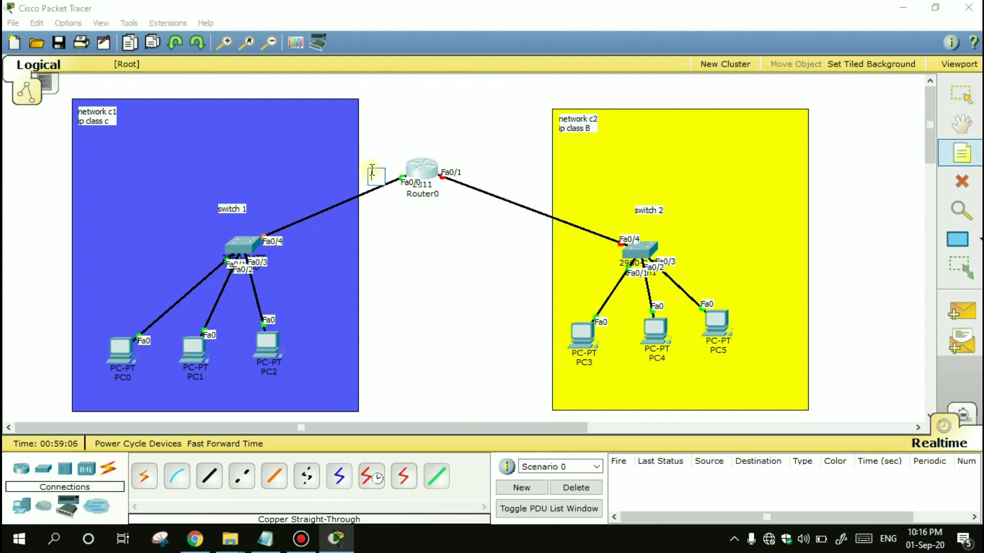
key(ctrl+v)
key(Escape)
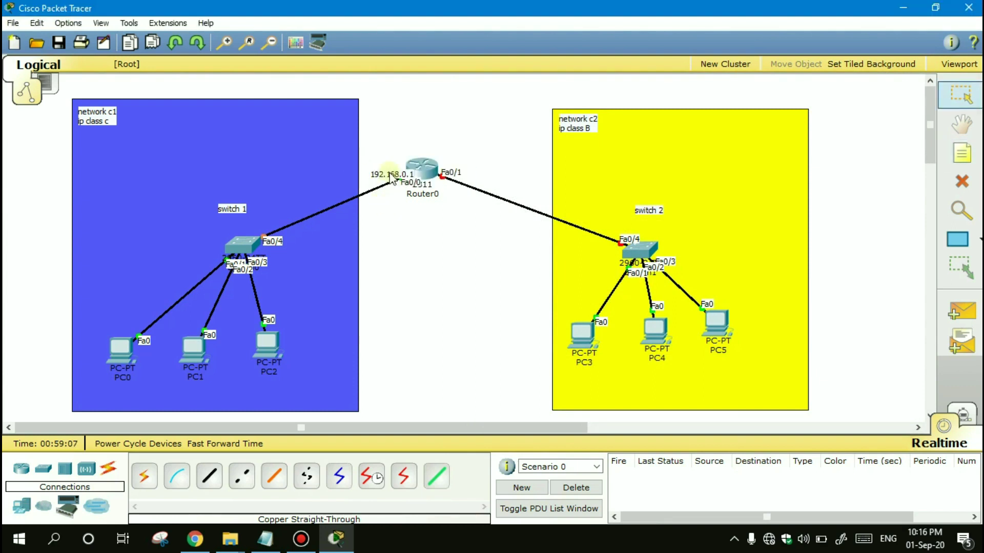
drag(390, 177, 372, 173)
Configure PC0 with static IP address 192.168.0.2, subnet mask 255.255.255.0 and default gateway 168.192.0.1, and close its window.
click(125, 347)
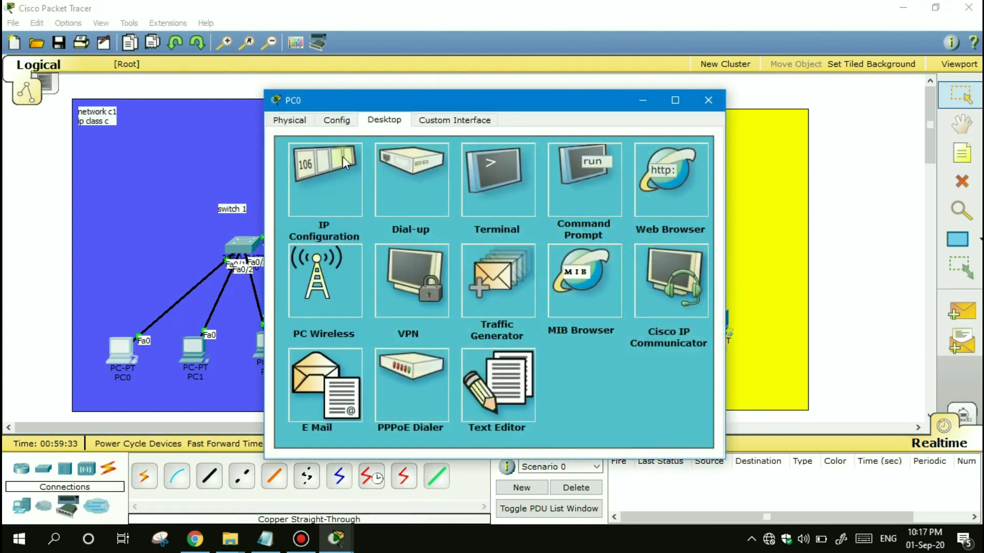
click(338, 159)
click(415, 205)
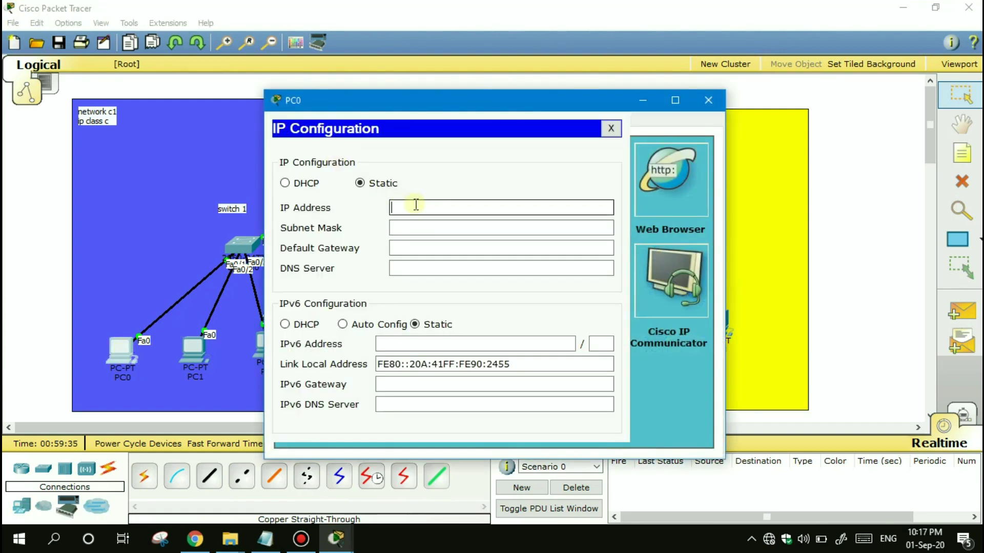
text(192.168.0.2)
click(435, 230)
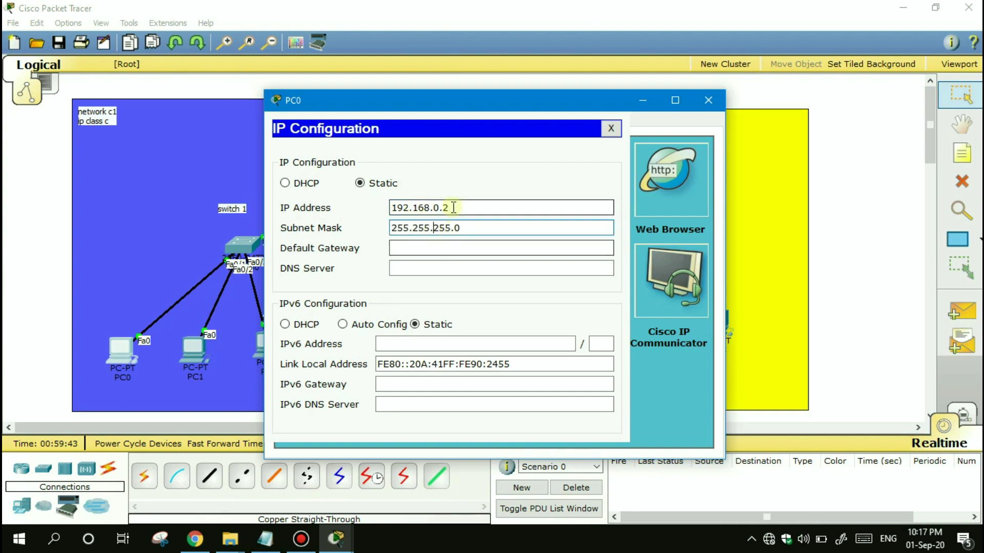
click(425, 247)
text(168)
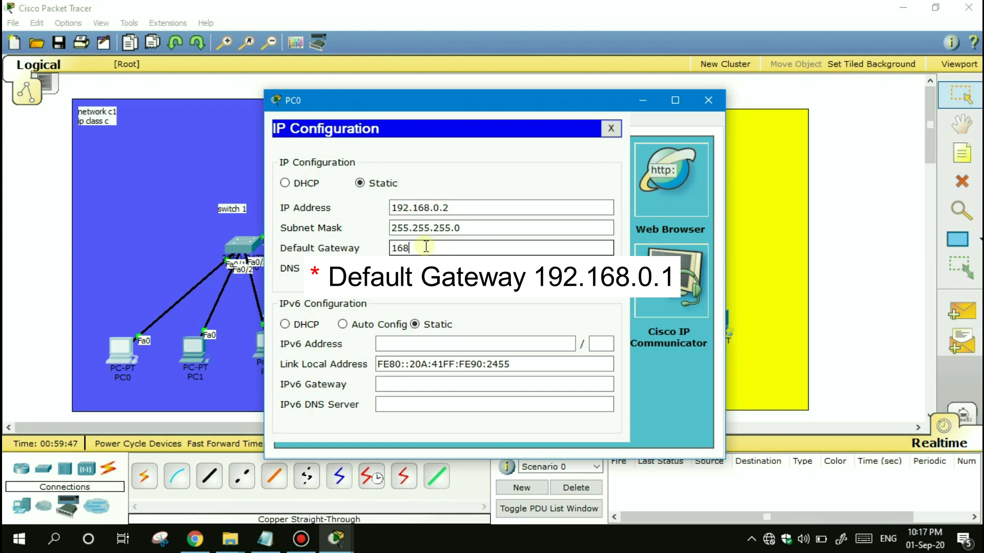
text(.192.0.1)
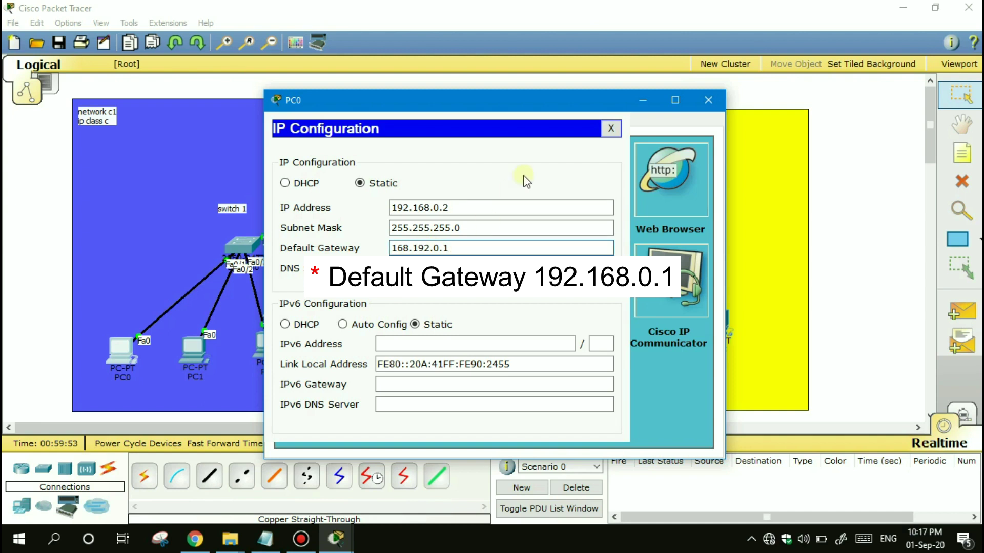
click(610, 128)
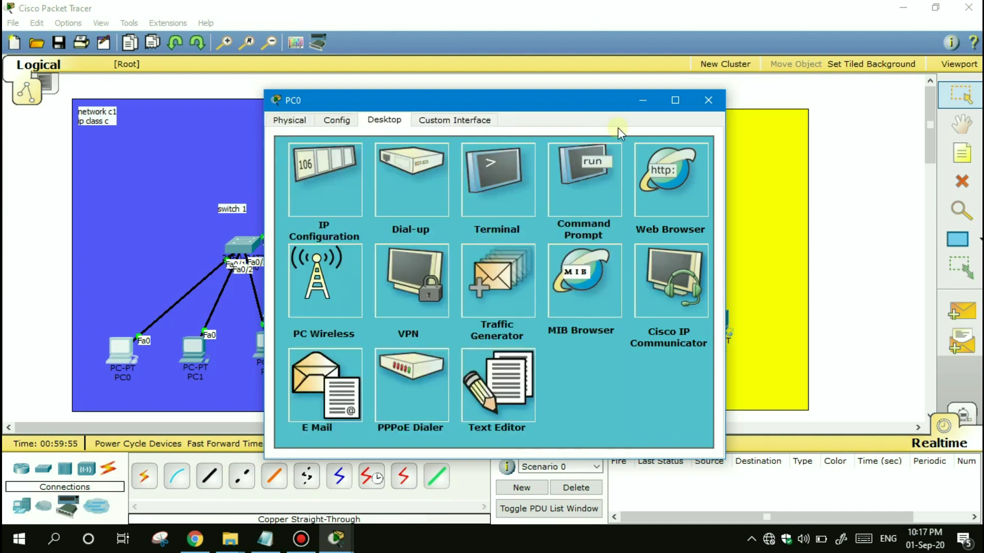
click(708, 103)
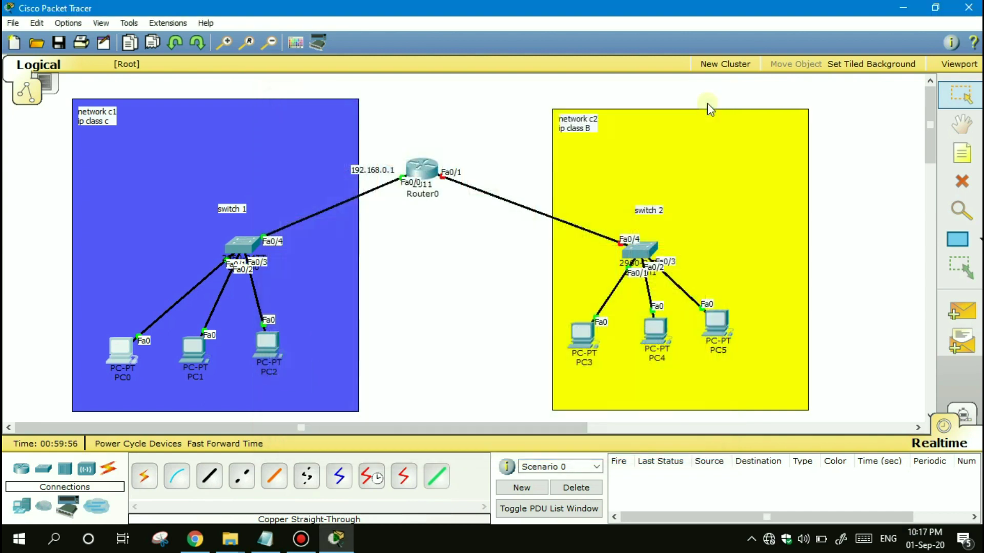
Rename PC0's label in the workspace to 192.168.0.2.
click(122, 377)
text(192.168.0.2)
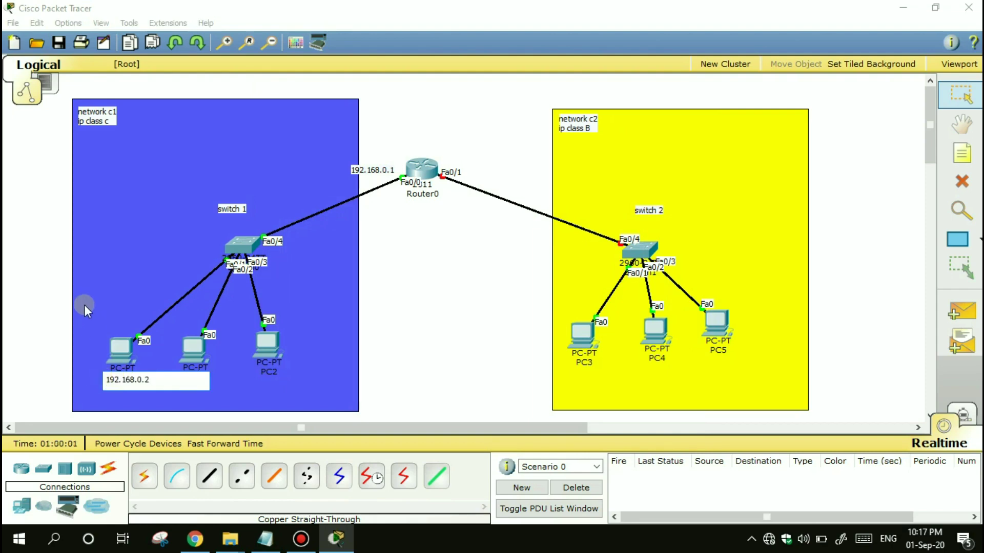
click(84, 306)
Configure PC1 with static IP address 192.168.0.3, subnet mask 255.255.255.0 and default gateway 192.168.0.1, and close its window.
click(188, 351)
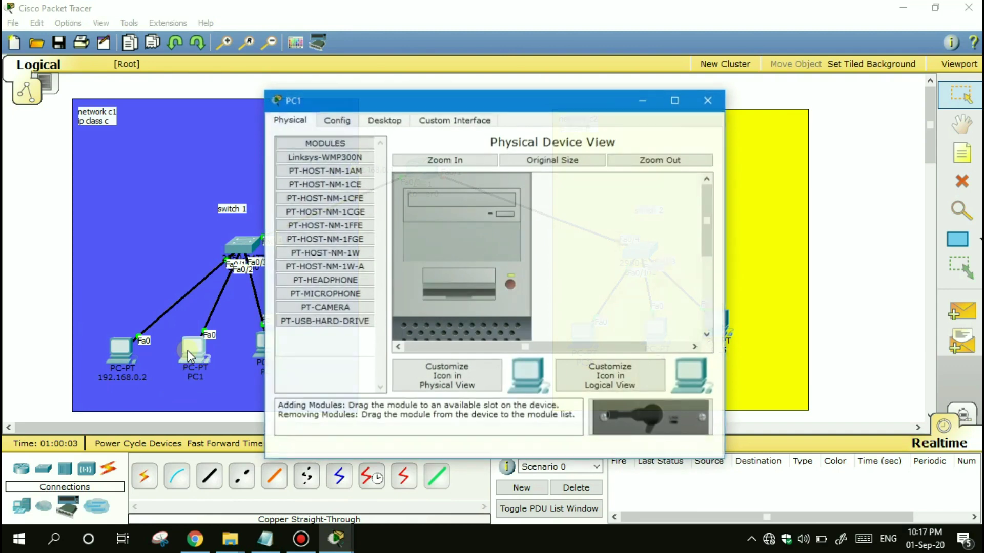
click(372, 122)
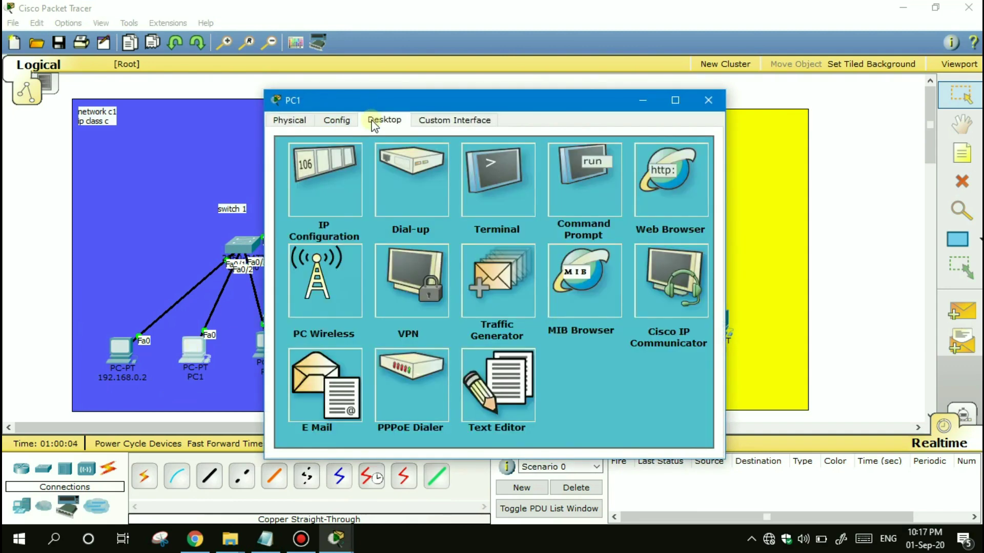
click(324, 189)
click(417, 208)
text(192)
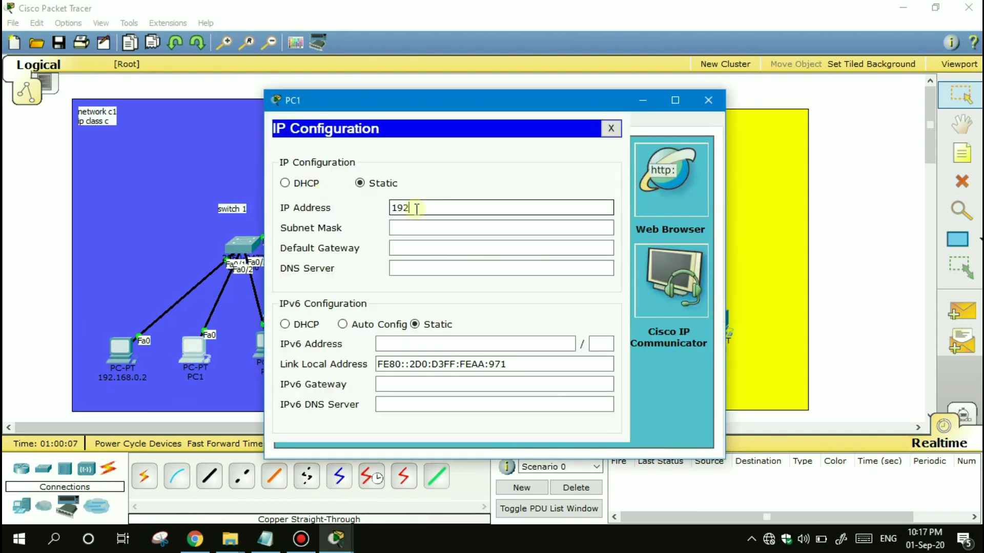
text(.168.0.3)
click(433, 224)
click(457, 245)
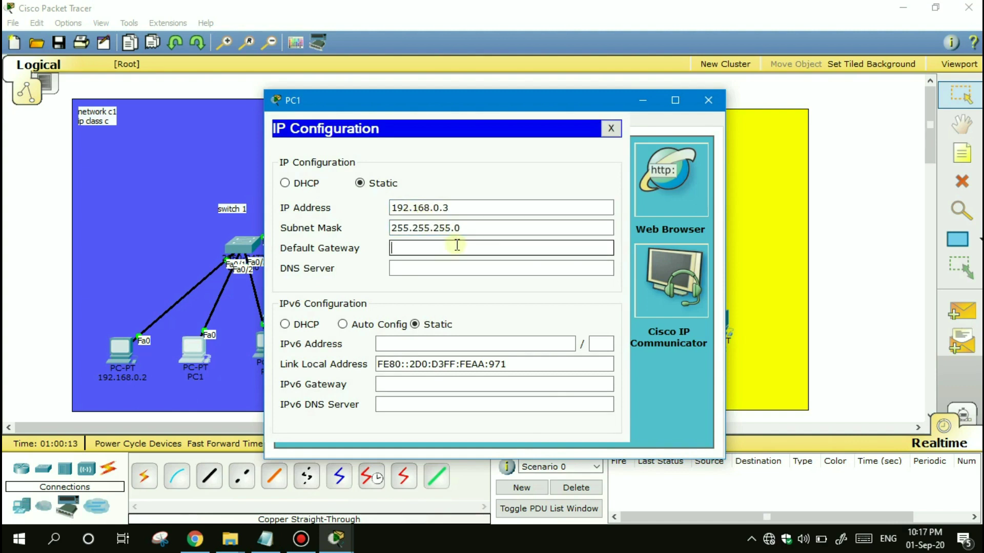
key(ctrl+v)
drag(454, 208, 385, 207)
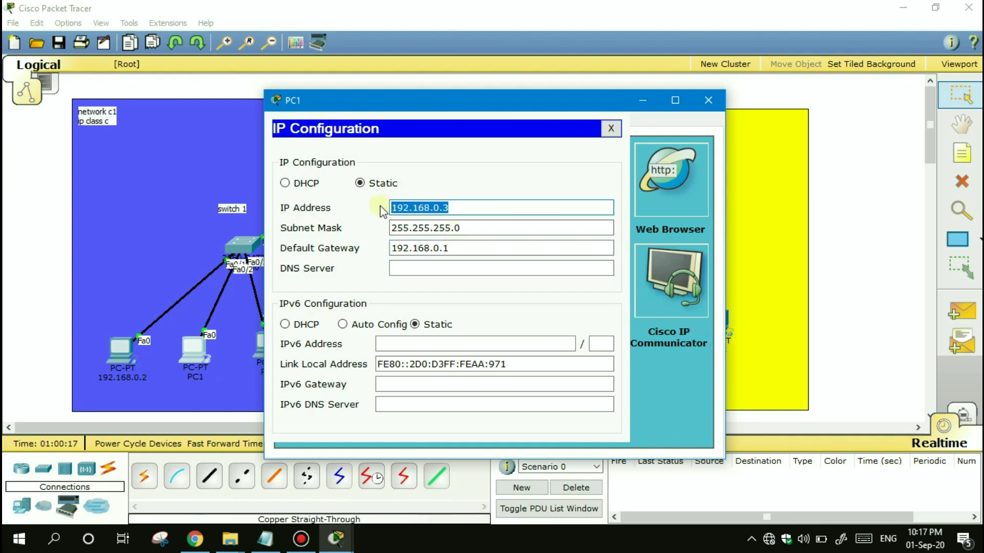
click(609, 128)
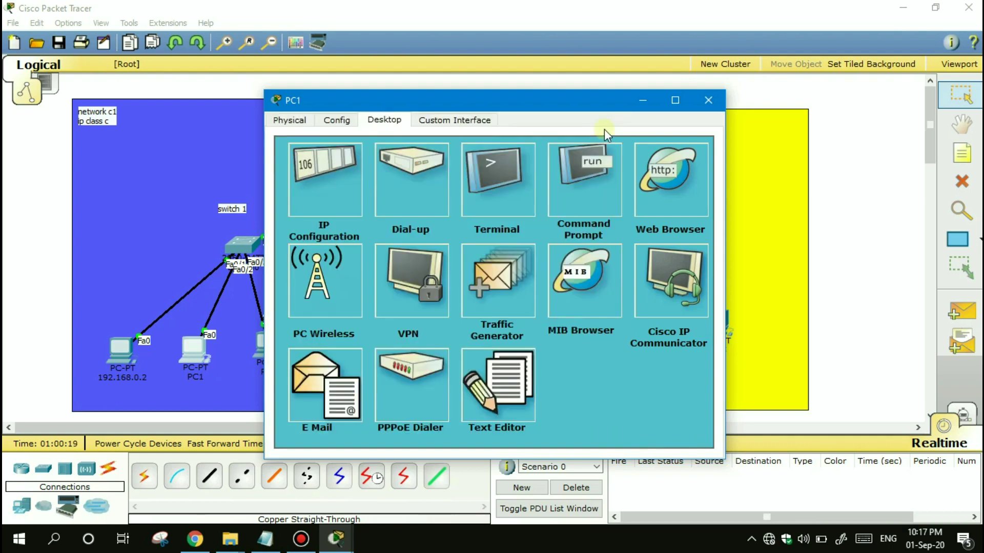
click(701, 107)
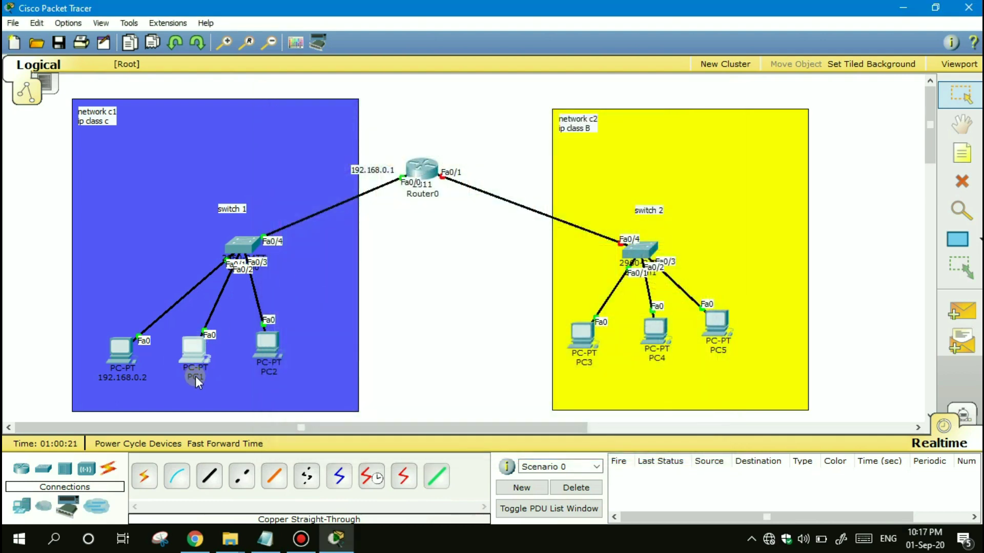
Rename PC1's label in the workspace to 192.168.0.3.
click(195, 376)
double_click(196, 377)
text(192.168.0.1)
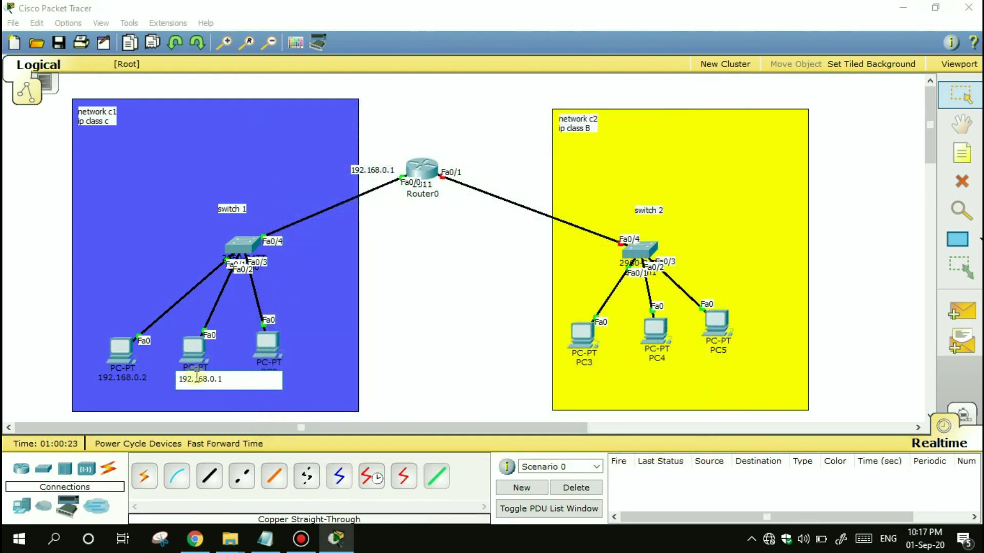
key(BackSpace)
text(3)
key(Tab)
Configure PC2 with static IP address 192.168.0.4, subnet mask 255.255.255.0 and default gateway 192.168.0.1, and close its window.
click(272, 345)
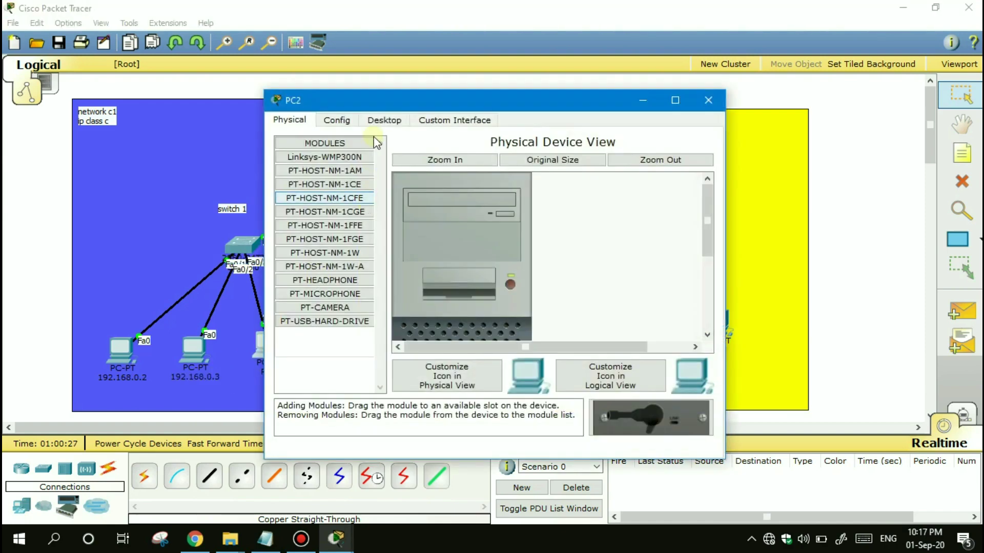
click(382, 121)
click(339, 186)
click(417, 207)
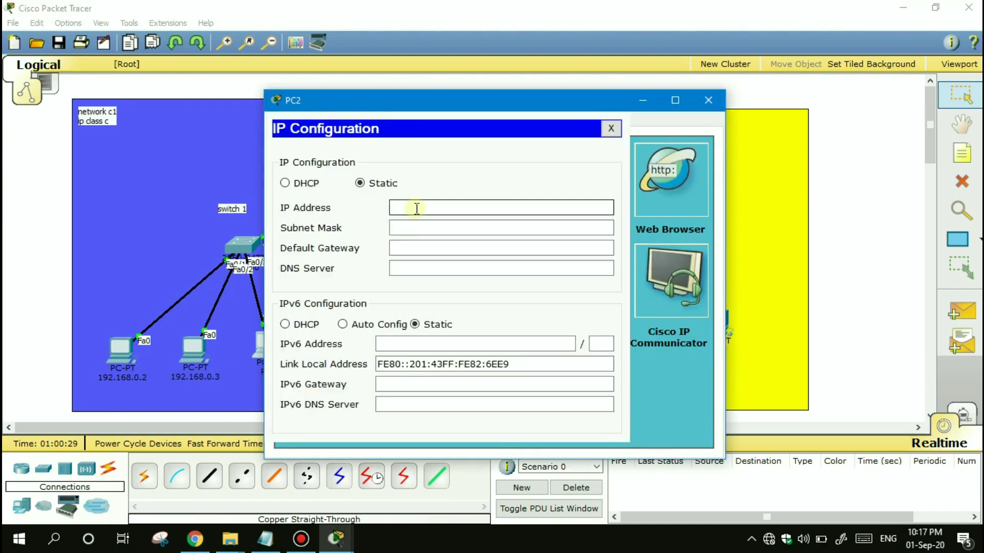
text(192.168.0.1)
key(BackSpace)
text(4)
click(429, 227)
click(451, 247)
text(192.168.0.1)
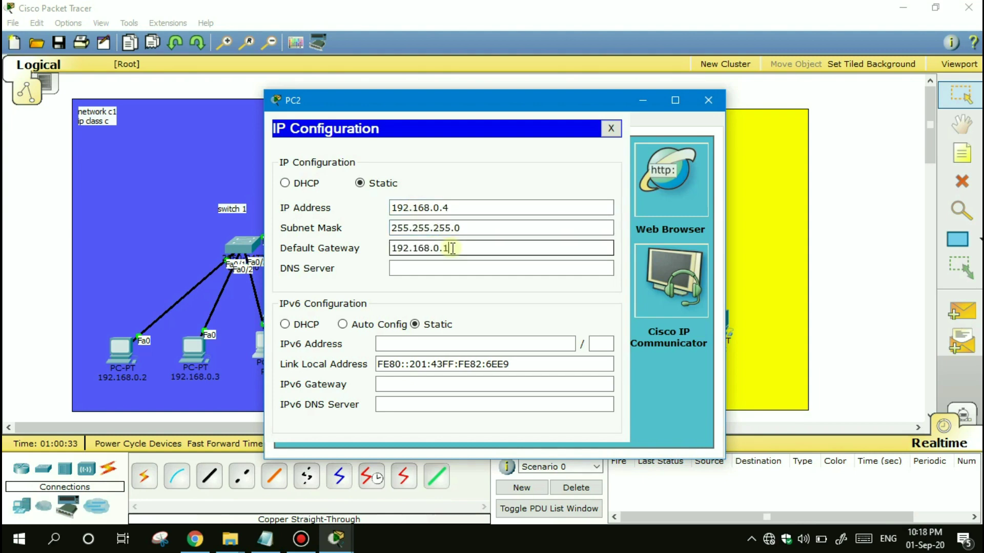
click(611, 128)
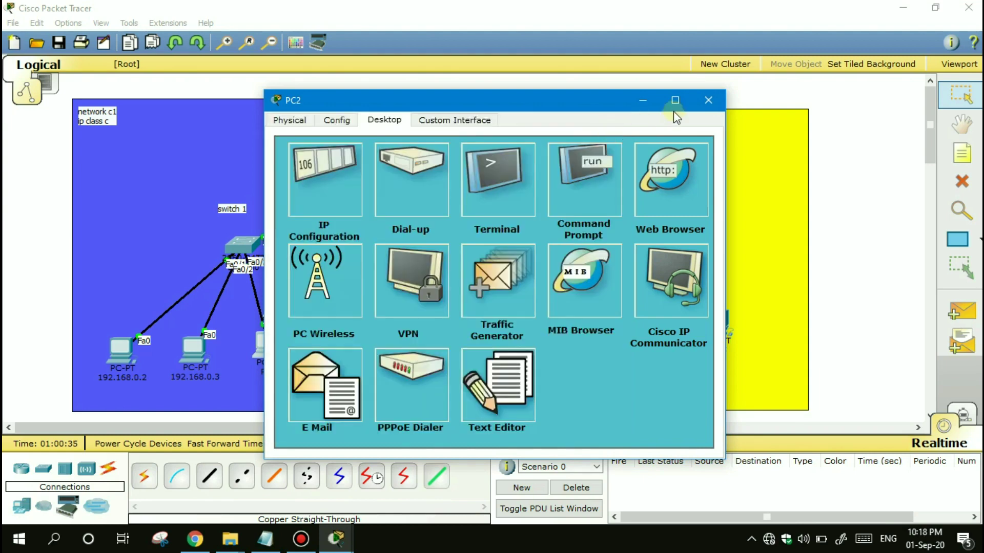
click(708, 100)
Rename PC2's label in the workspace to 192.168.0.4.
click(267, 372)
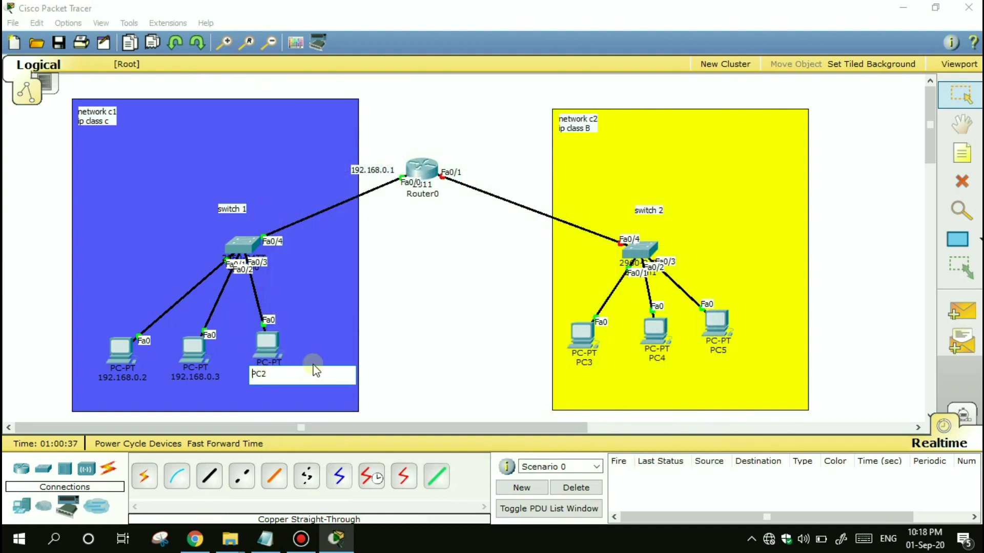
key(BackSpace)
key(BackSpace)
key(BackSpace)
text(192.168.0.4)
click(332, 242)
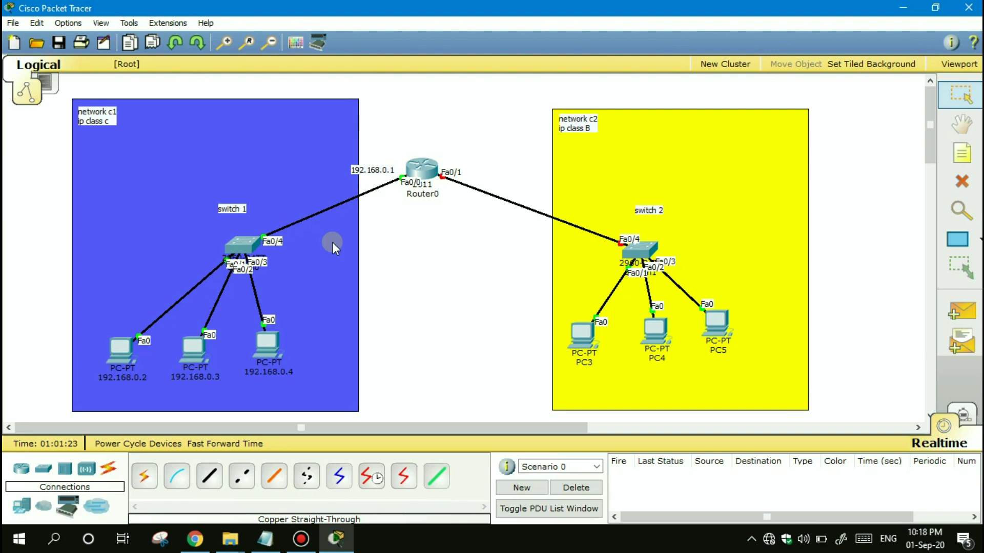
Set Router0's FastEthernet0/1 to IP address 172.16.0.1 with subnet mask 255.255.0.0.
click(428, 176)
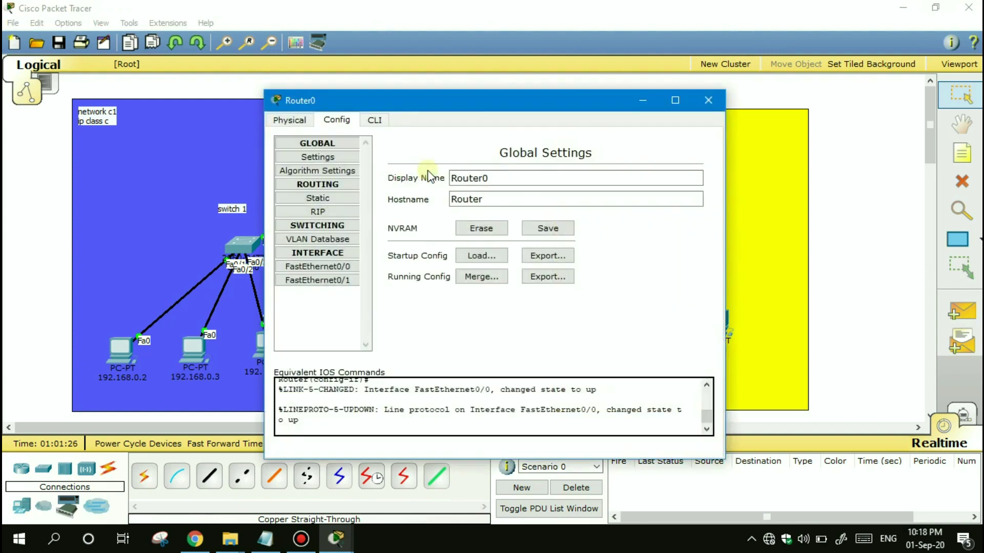
click(317, 280)
click(620, 285)
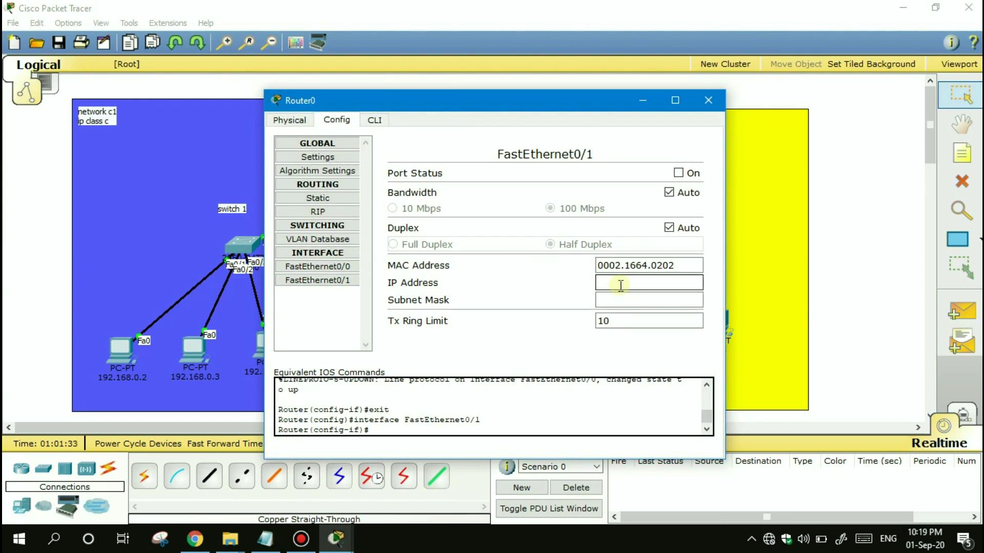
text(172.16.0.1)
click(644, 301)
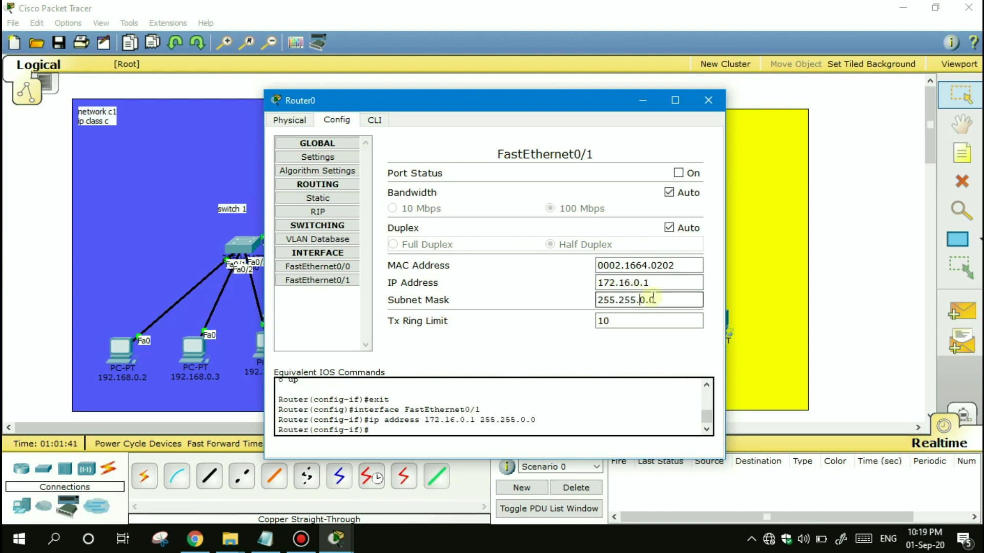
Copy FastEthernet0/1's IP address from Router0 and place it as a note reading 172.16.0.1 just right of the router's Fa0/1 port.
click(656, 283)
drag(656, 283, 579, 292)
key(ctrl+c)
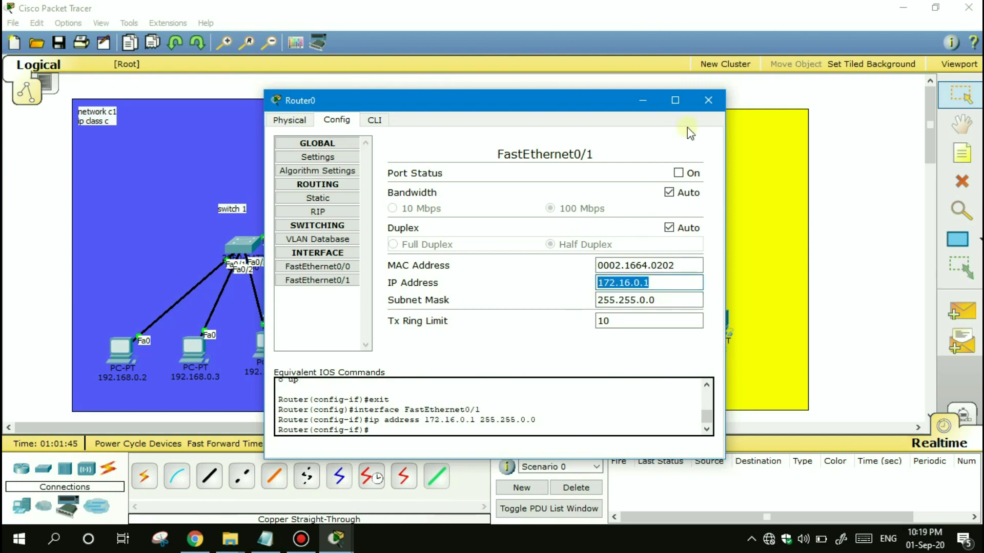
click(708, 99)
key(n)
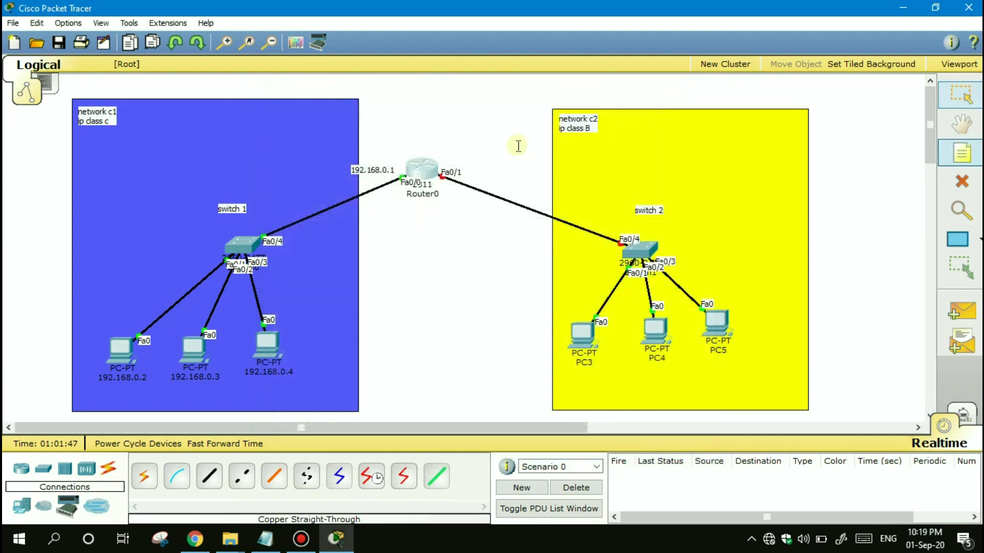
click(501, 159)
key(ctrl+v)
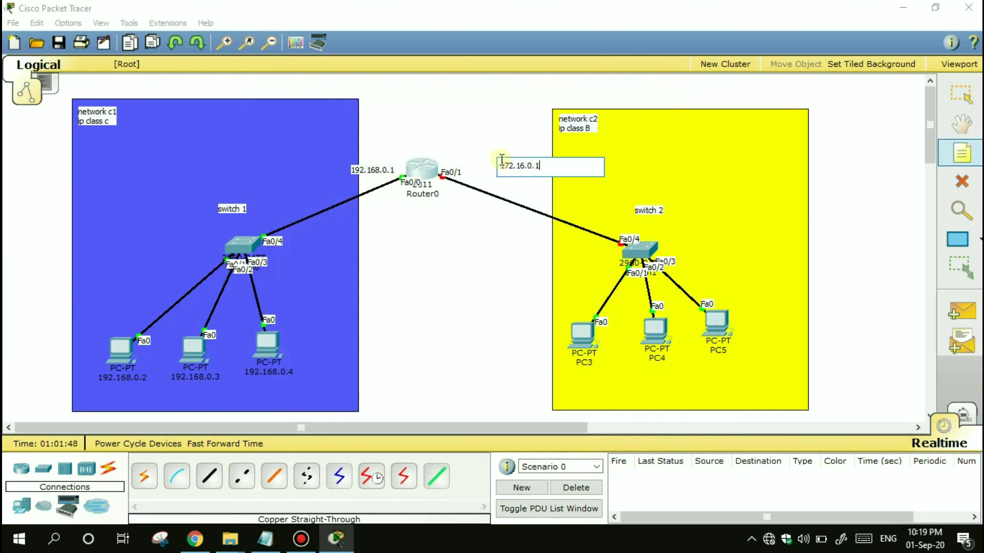
click(508, 189)
drag(500, 178, 499, 176)
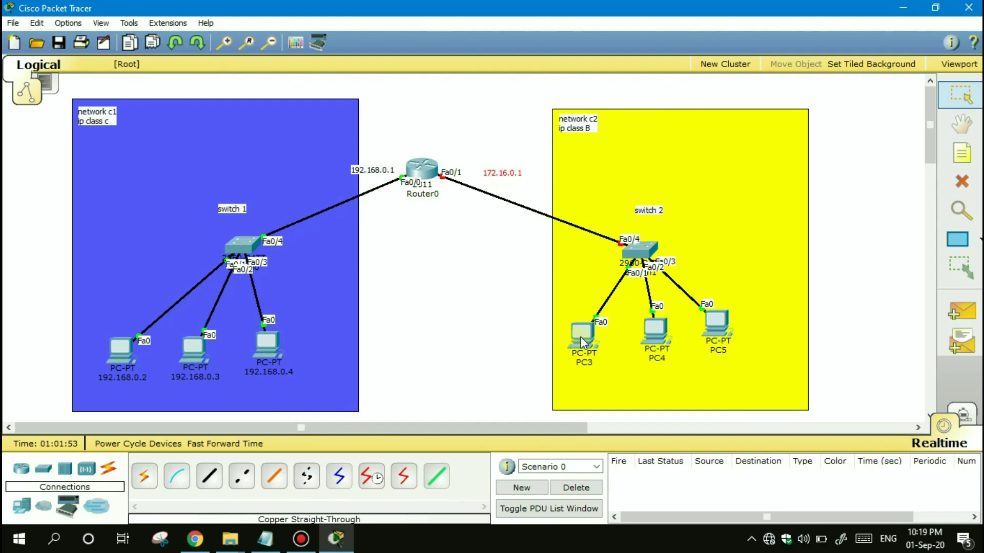
Configure PC3 with static IP address 172.16.0.2, subnet mask 255.255.0.0 and default gateway 172.16.0.1, and close its window.
mouse_move(581, 338)
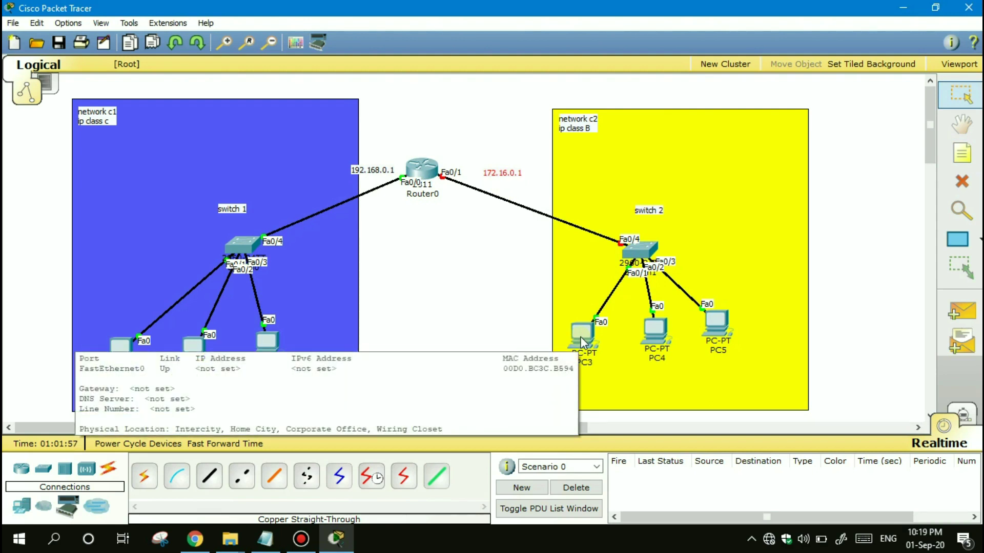
click(580, 337)
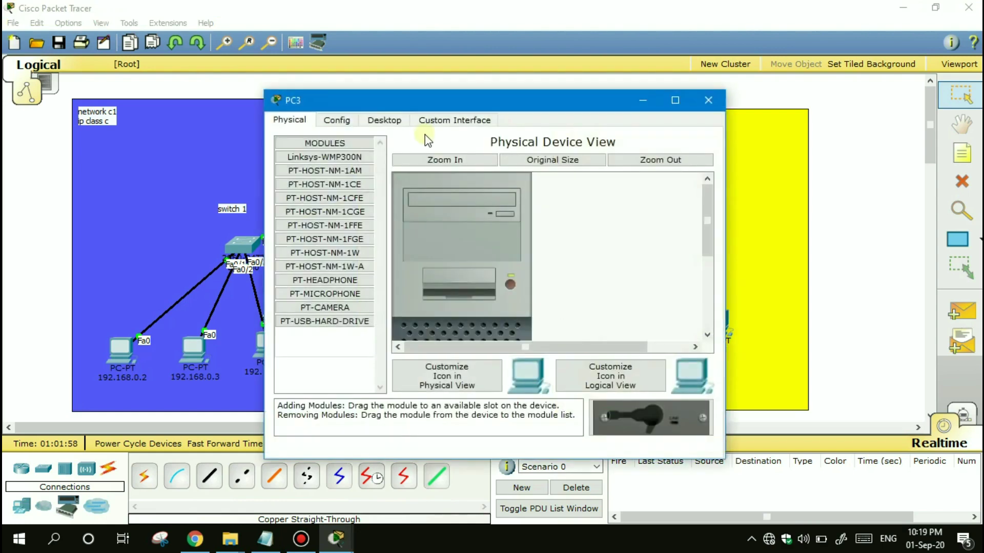
click(389, 121)
click(345, 182)
click(412, 204)
text(172.16.0.1)
key(BackSpace)
text(2)
click(433, 227)
click(444, 249)
text(172.16.0.1)
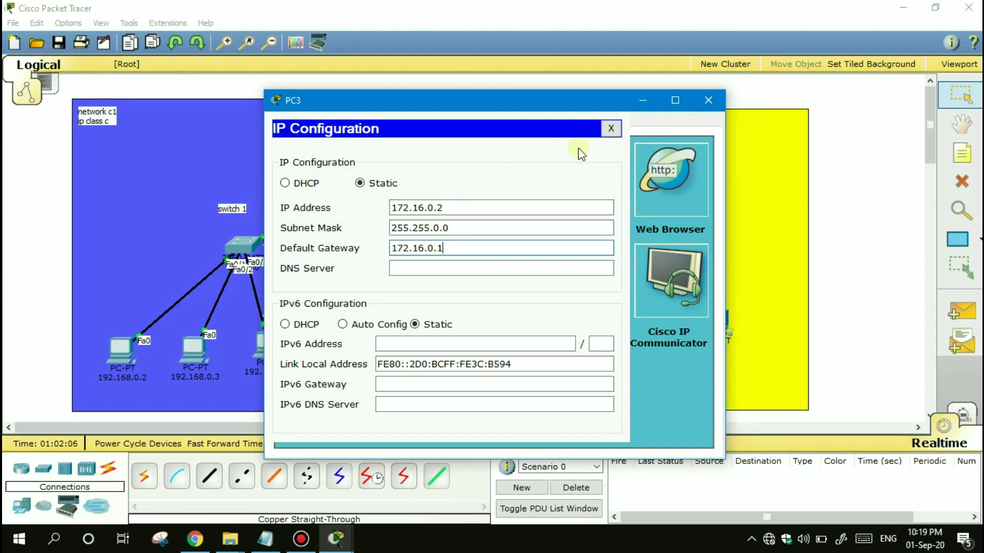
click(611, 129)
click(718, 100)
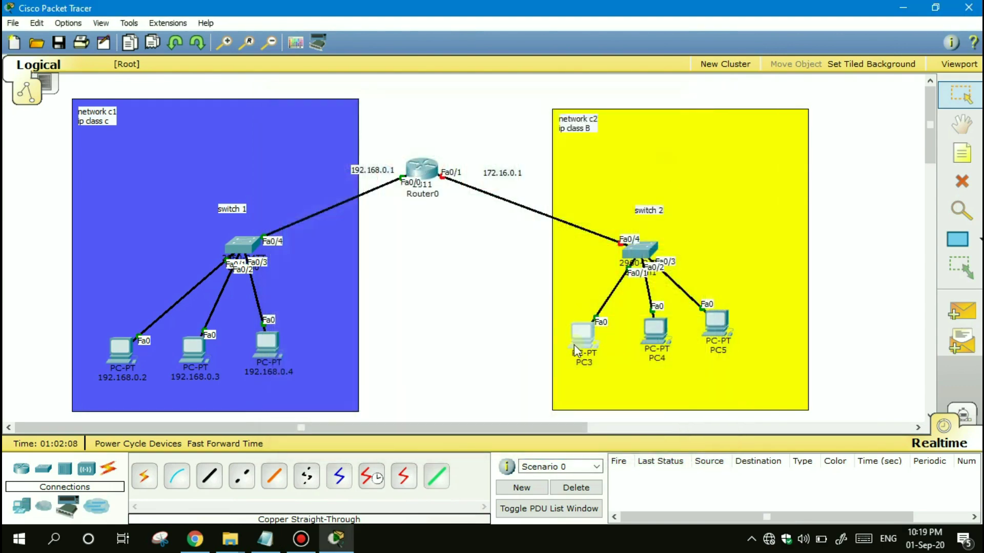
Rename PC3's label in the workspace to 172.16.0.2.
click(583, 362)
key(ctrl+a)
key(ctrl+v)
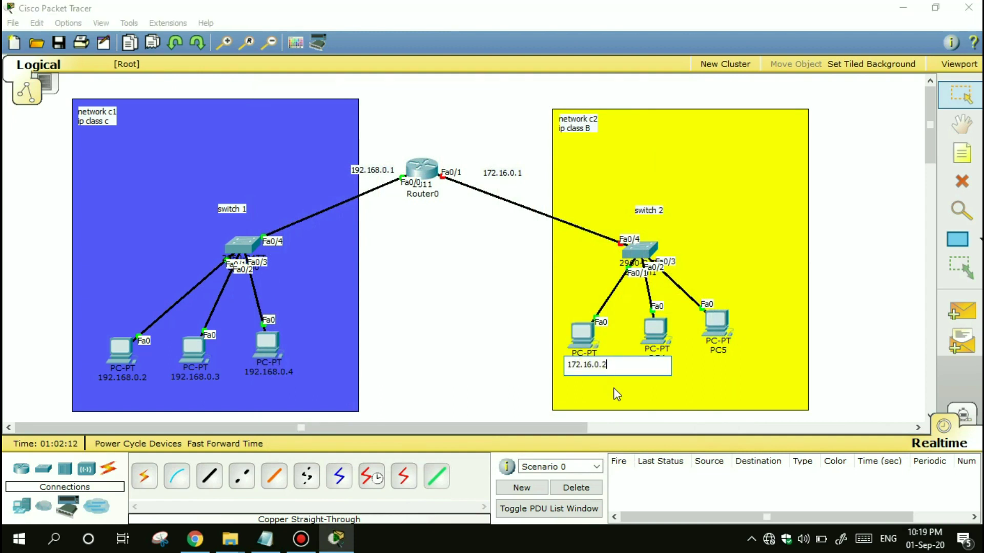
click(650, 346)
Configure PC4 with static IP address 172.16.0.3, subnet mask 255.255.0.0 and default gateway 172.16.0.1, and close its window.
click(657, 332)
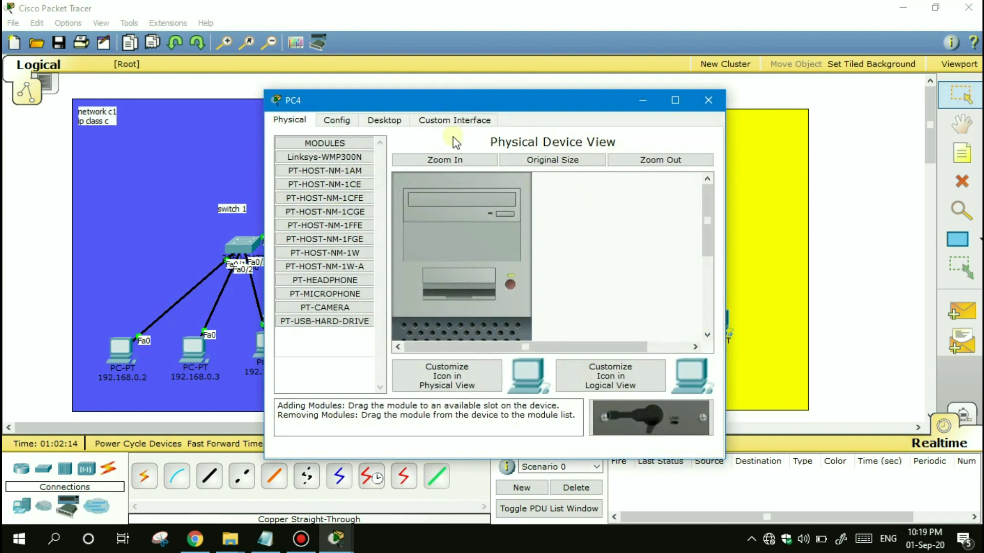
click(384, 120)
click(345, 168)
click(418, 207)
key(ctrl+v)
key(BackSpace)
text(3)
click(434, 227)
click(451, 250)
key(ctrl+v)
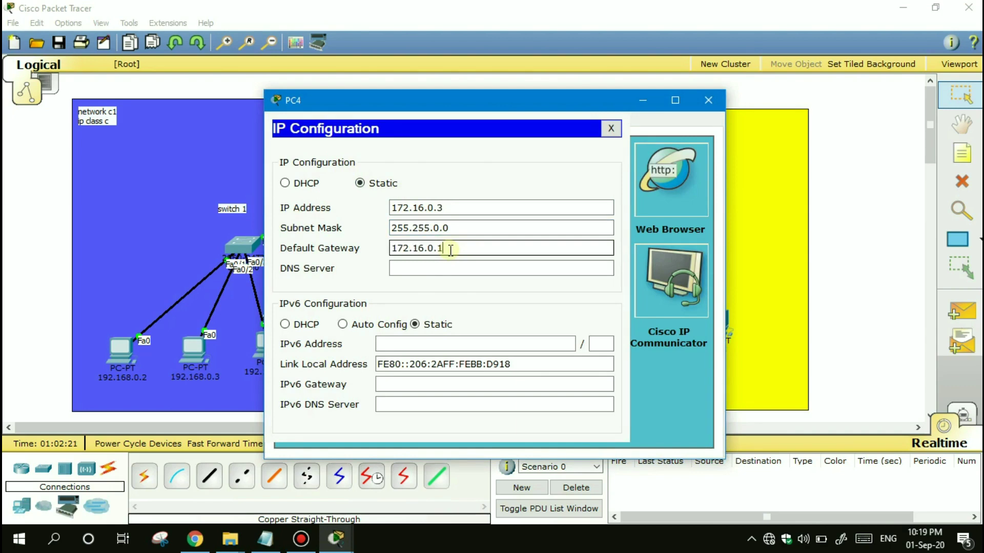
click(612, 129)
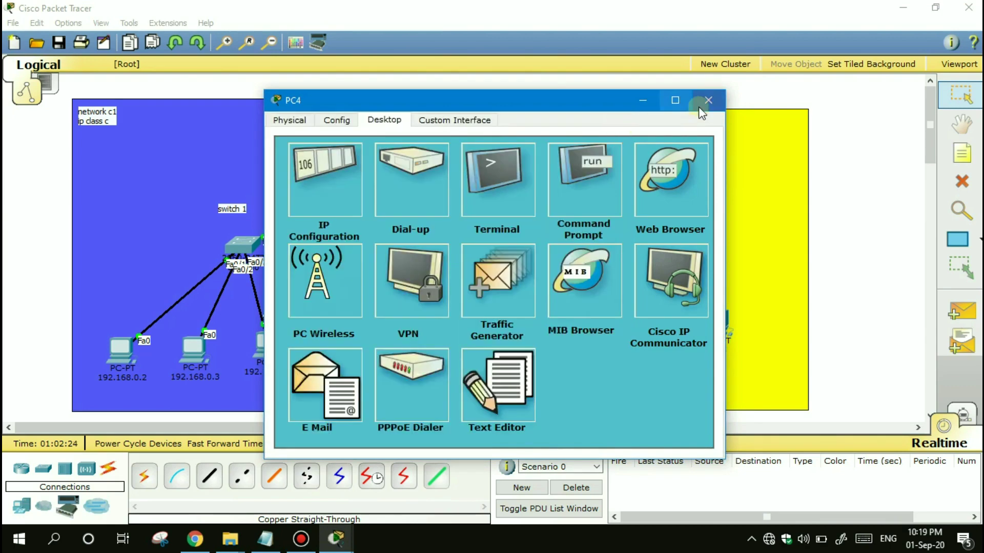
click(707, 101)
Rename PC4's label in the workspace to 172.16.0.3.
click(663, 357)
key(ctrl+a)
key(ctrl+v)
key(BackSpace)
text(3)
key(Return)
Configure PC5 with static IP address 172.16.0.4, subnet mask 255.255.0.0 and default gateway 172.16.0.1, and close its window.
click(716, 323)
click(379, 120)
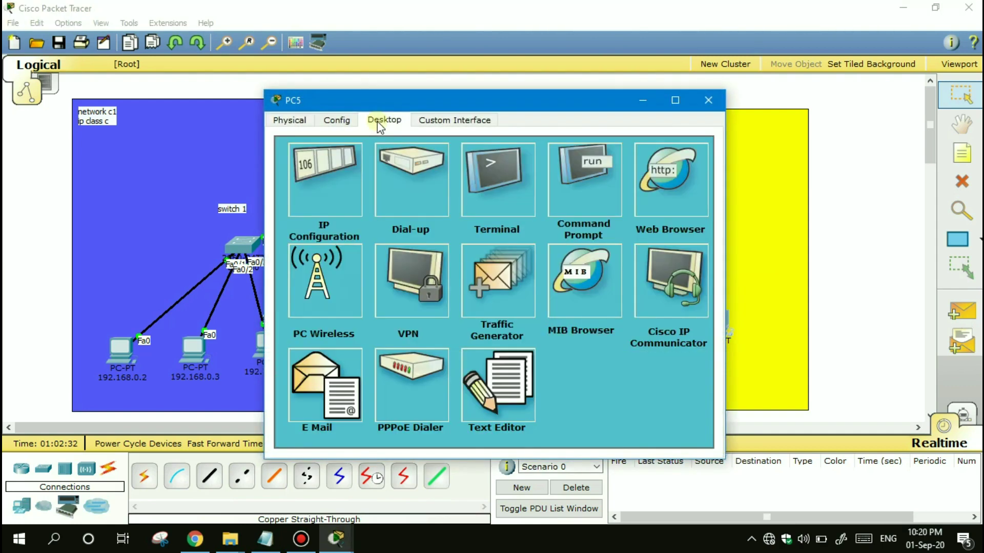
click(323, 182)
click(414, 201)
text(172.16.0.3)
key(BackSpace)
text(4)
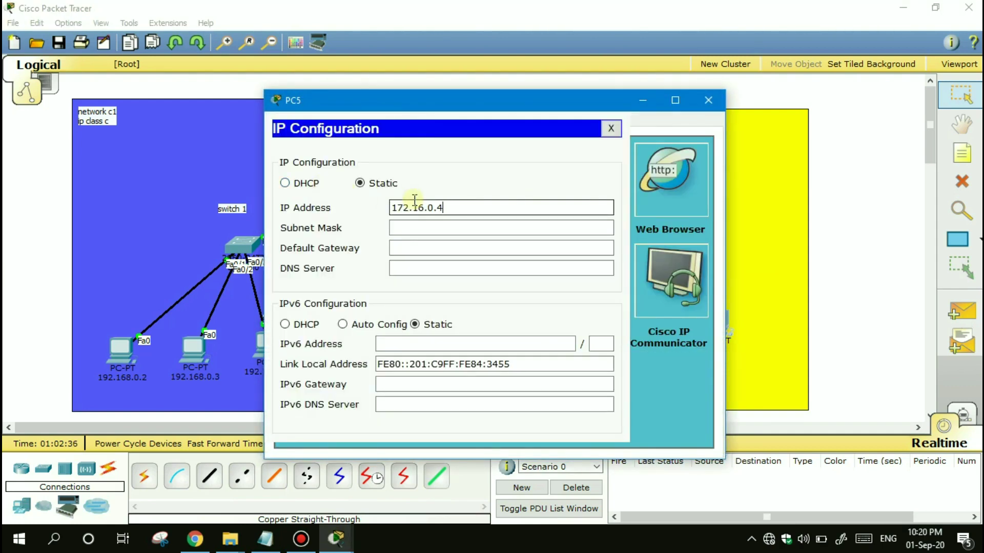
click(435, 221)
click(468, 248)
key(ctrl+v)
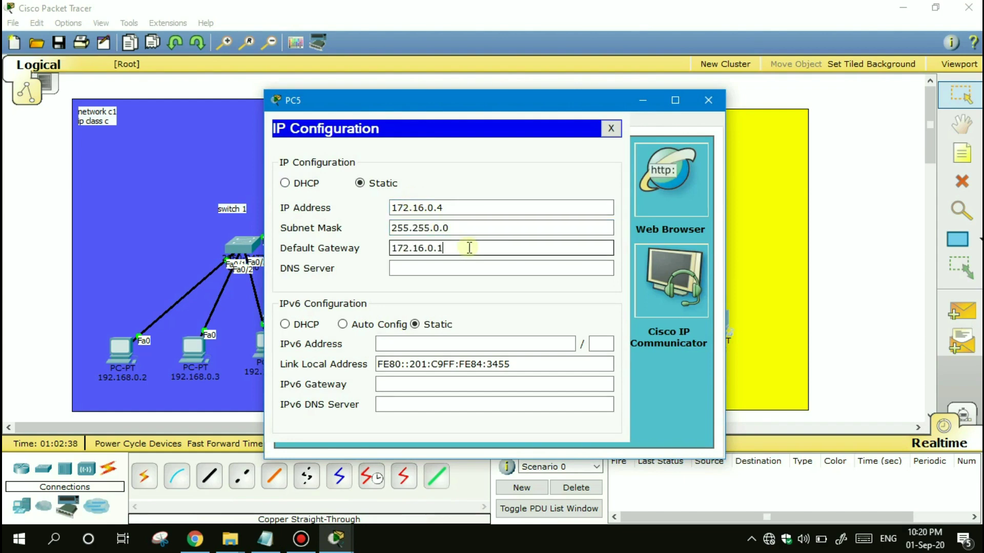
click(611, 128)
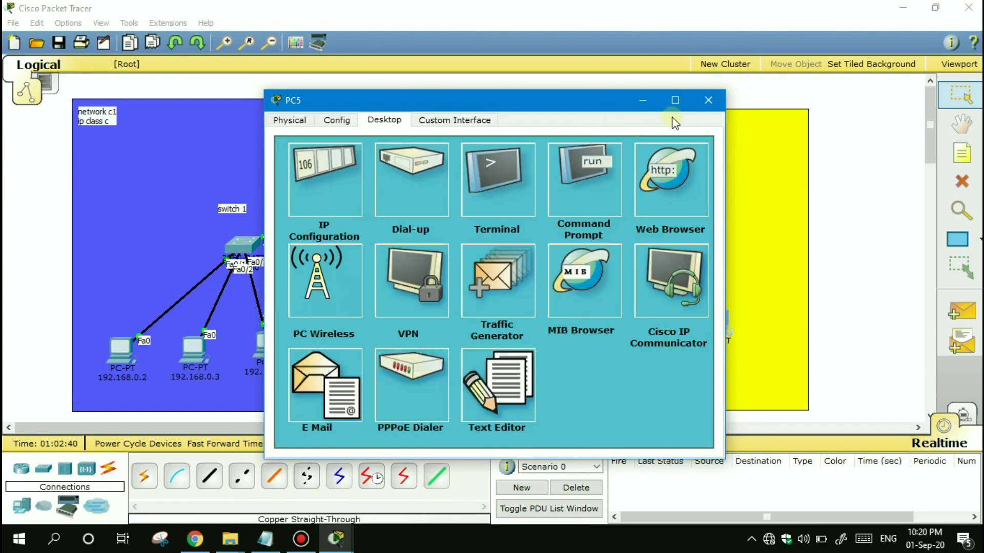
click(708, 100)
Rename PC5's label in the workspace to 172.16.0.4.
click(722, 352)
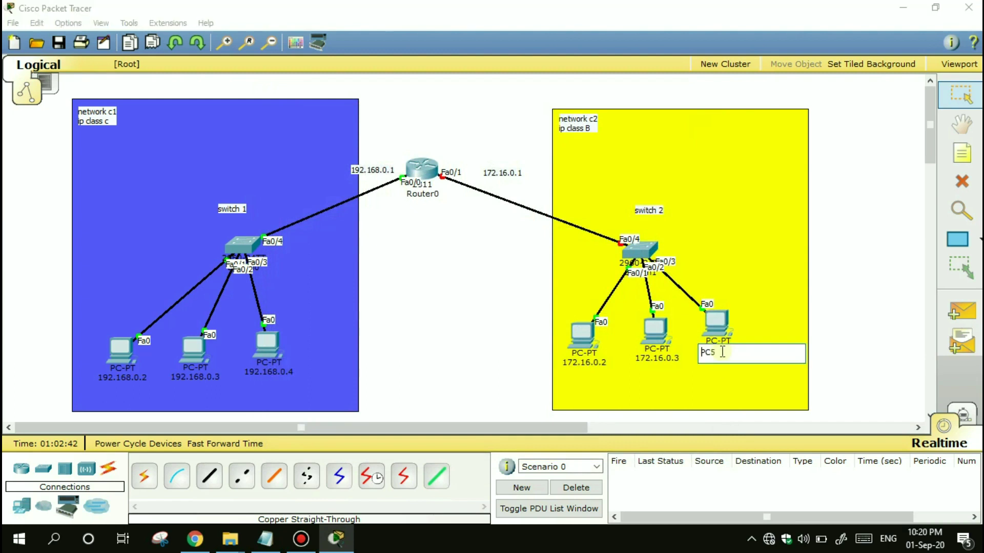
key(ctrl+a)
key(ctrl+v)
click(748, 380)
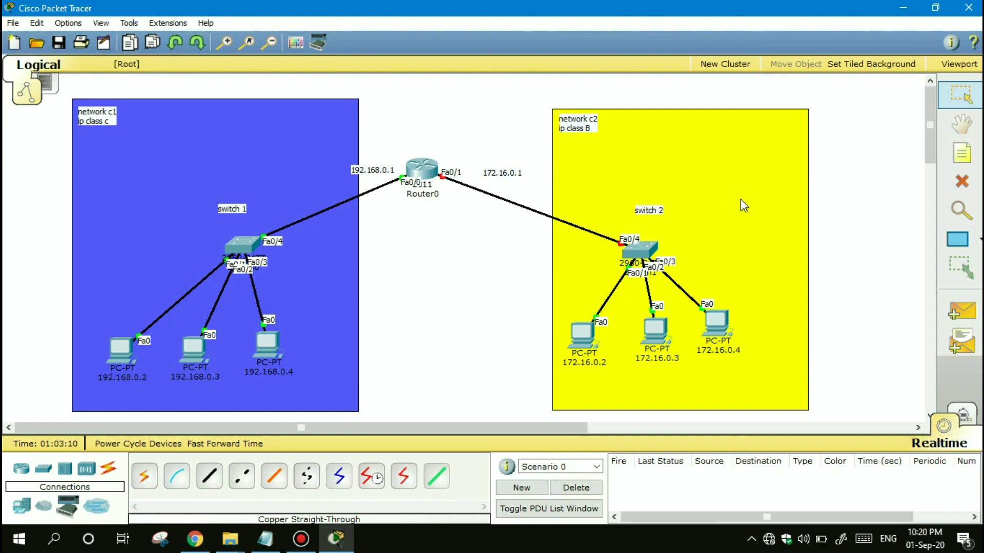
Switch on the port status of Router0's FastEthernet0/1 interface and close the router's window.
click(424, 177)
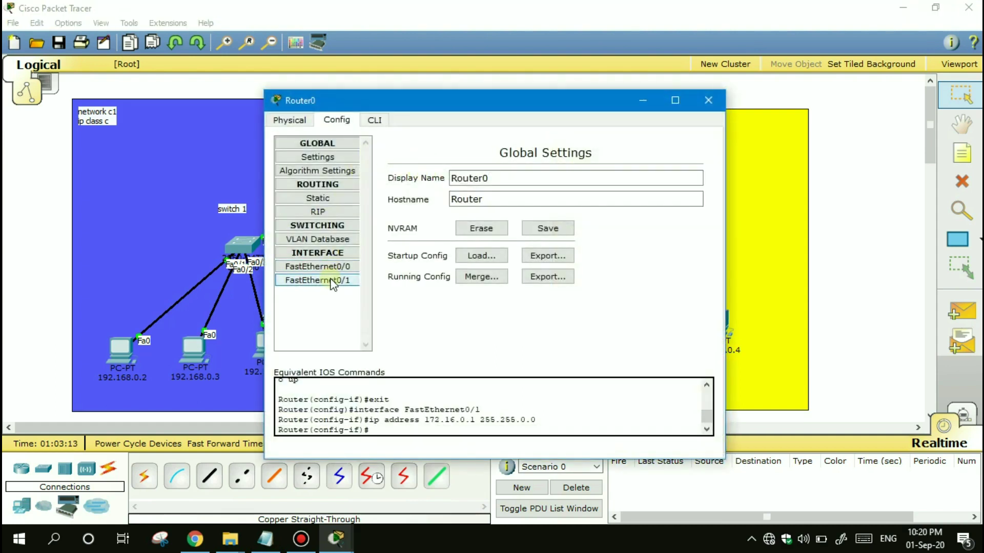
click(332, 280)
click(680, 174)
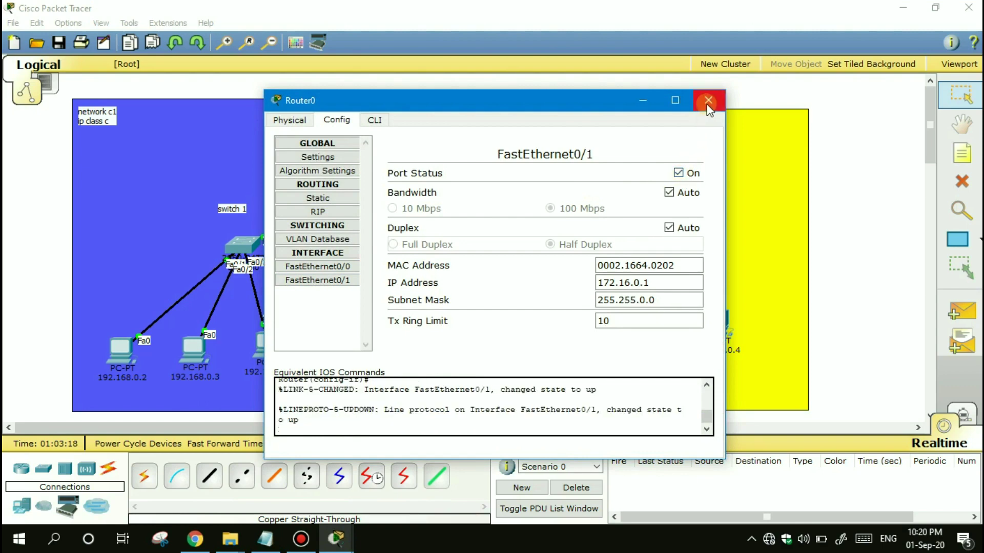
click(708, 101)
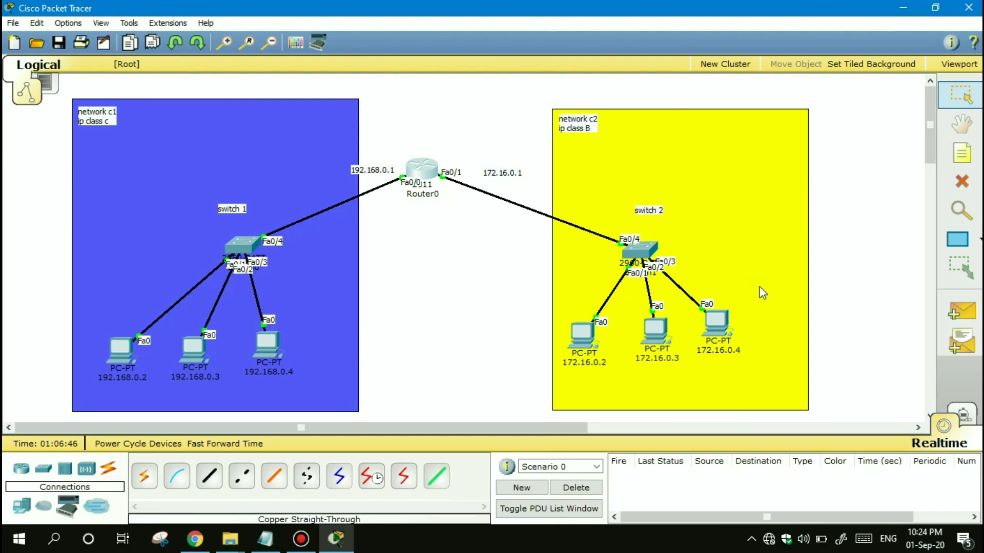
Test connectivity between the networks by sending a simple PDU from PC 172.16.0.4 to PC 192.168.0.4 twice.
click(958, 311)
click(714, 323)
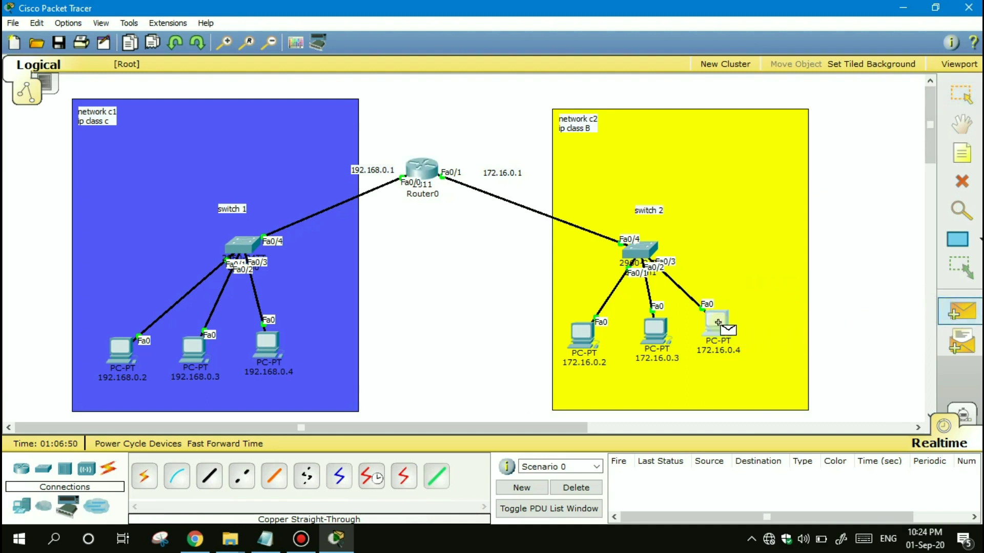
click(262, 340)
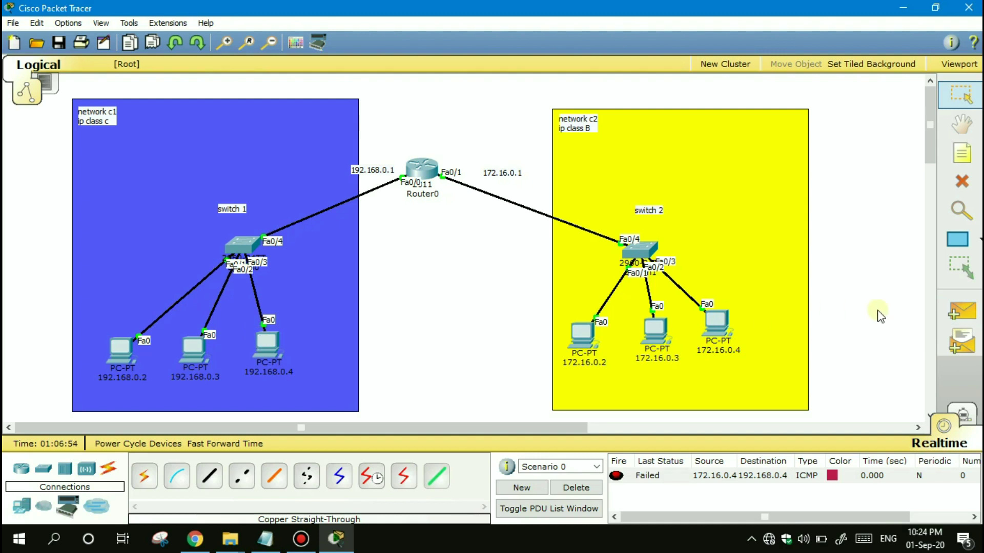
click(961, 311)
click(711, 330)
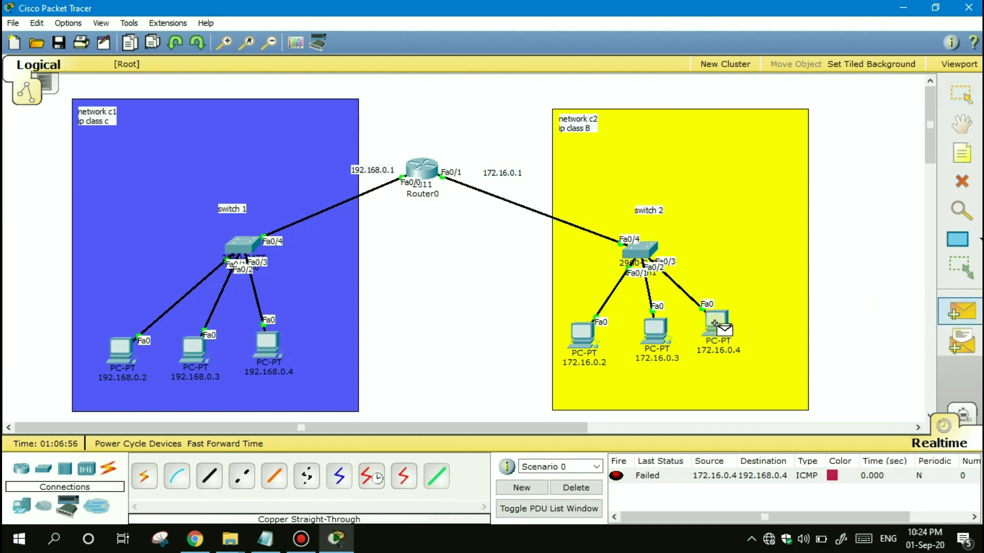
click(264, 342)
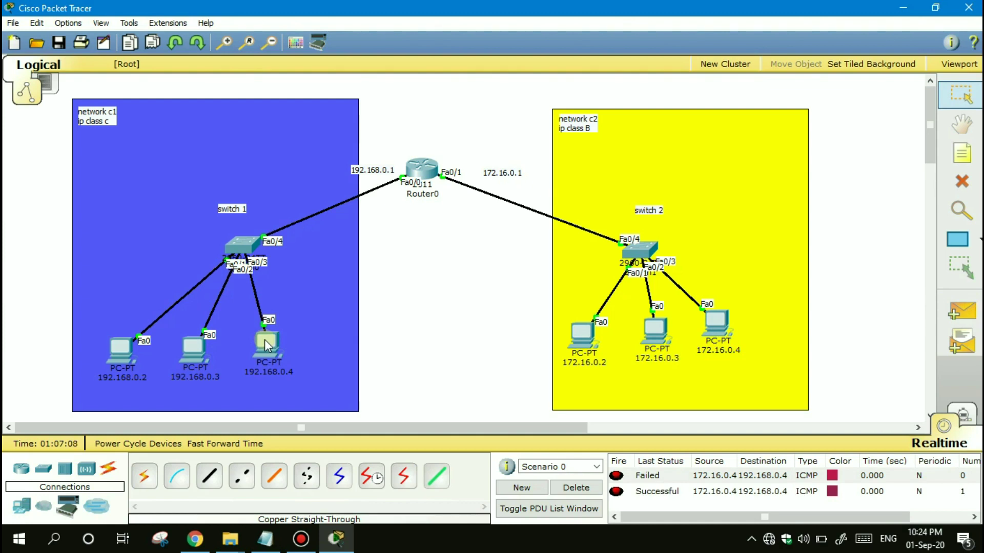
Send a simple PDU from PC 172.16.0.3 to PC 192.168.0.3 twice and check the delivery status of both.
click(961, 312)
click(655, 331)
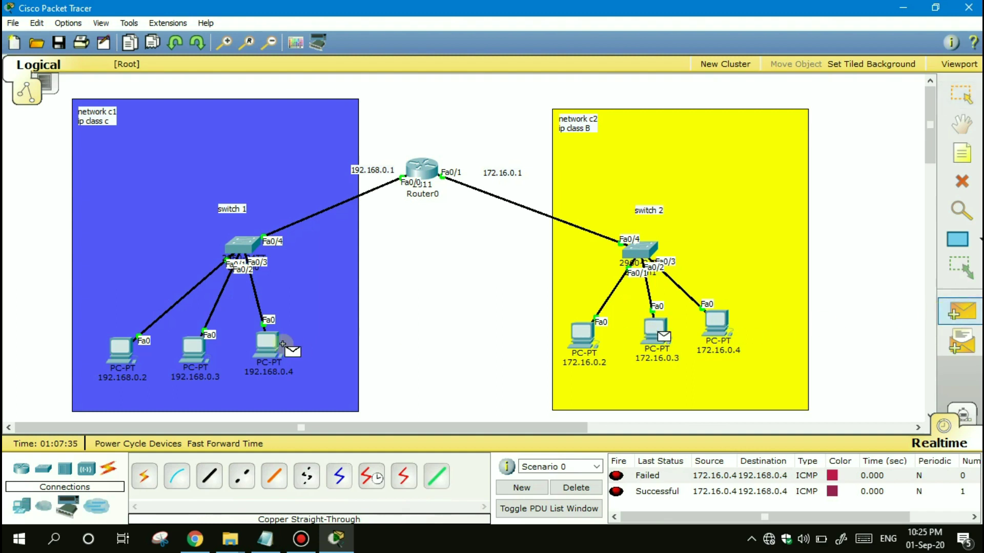
click(195, 343)
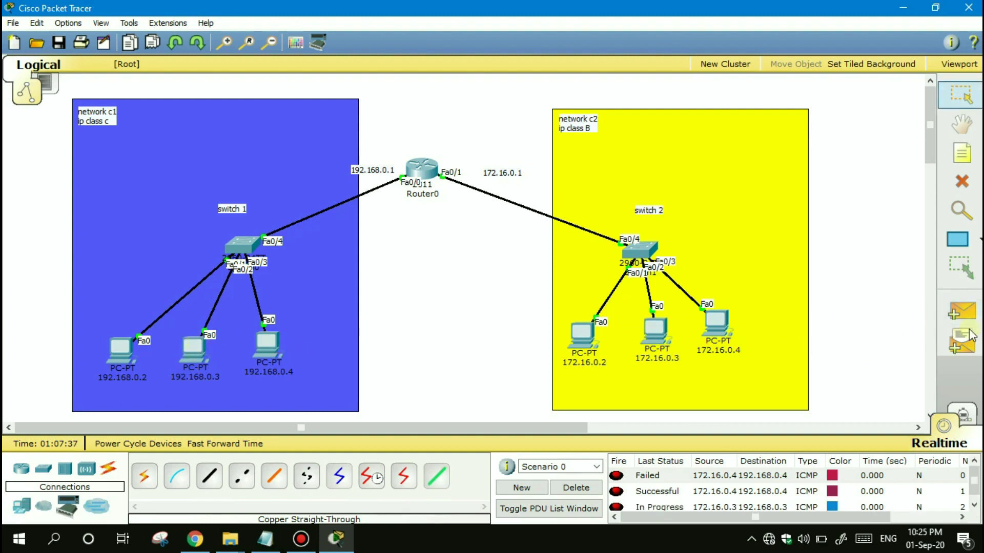
click(960, 311)
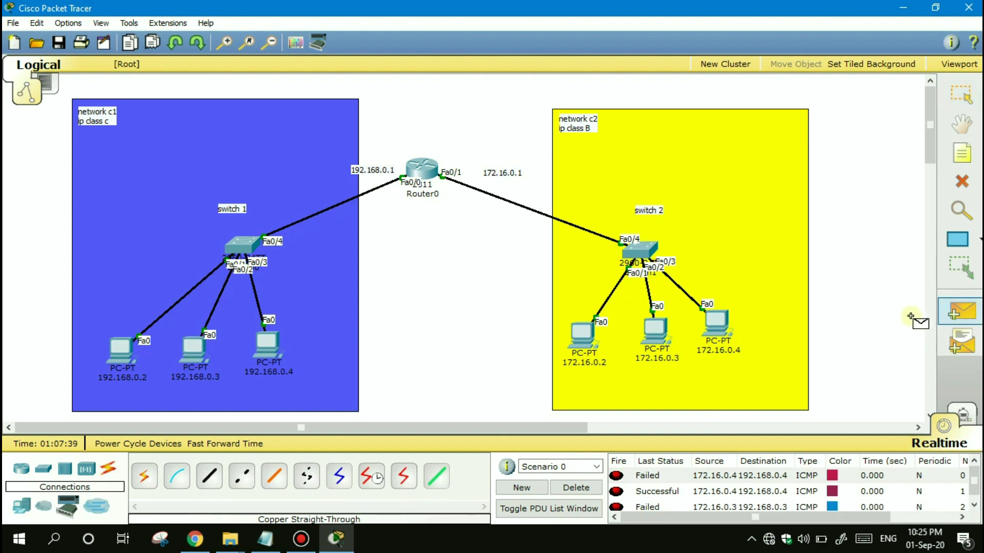
click(657, 331)
click(185, 341)
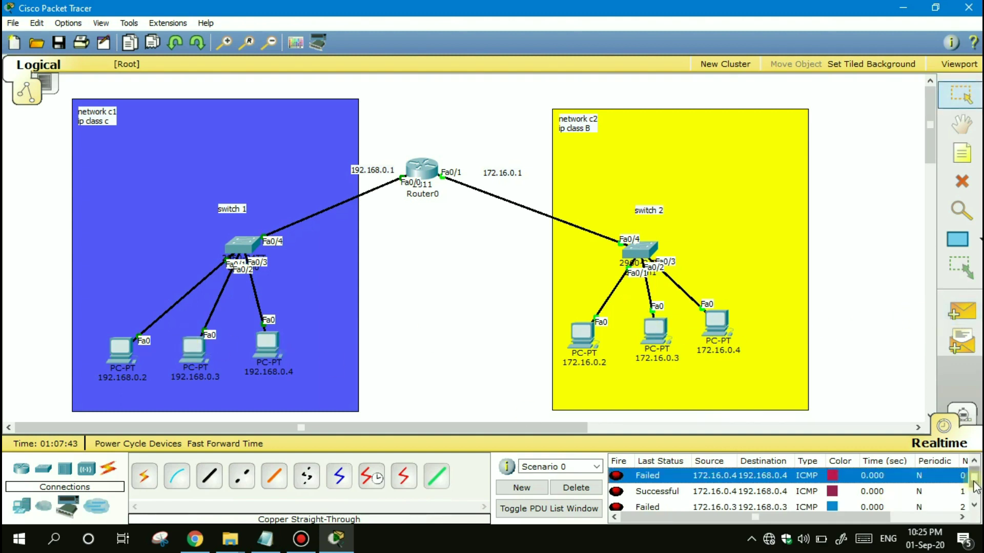
scroll(975, 487, down, 1)
Send a simple PDU from PC 192.168.0.2 to PC 172.16.0.2 and check its delivery status.
click(962, 322)
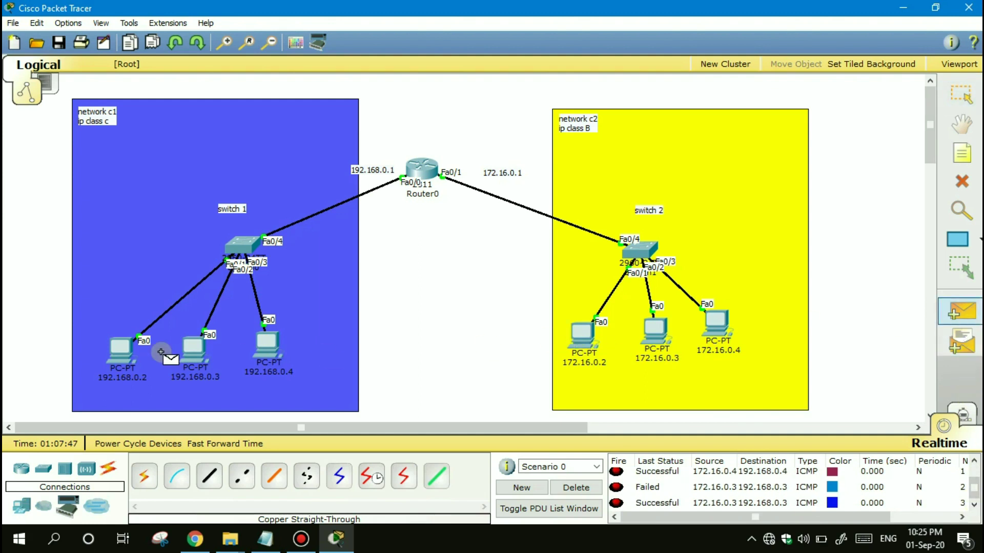
click(120, 349)
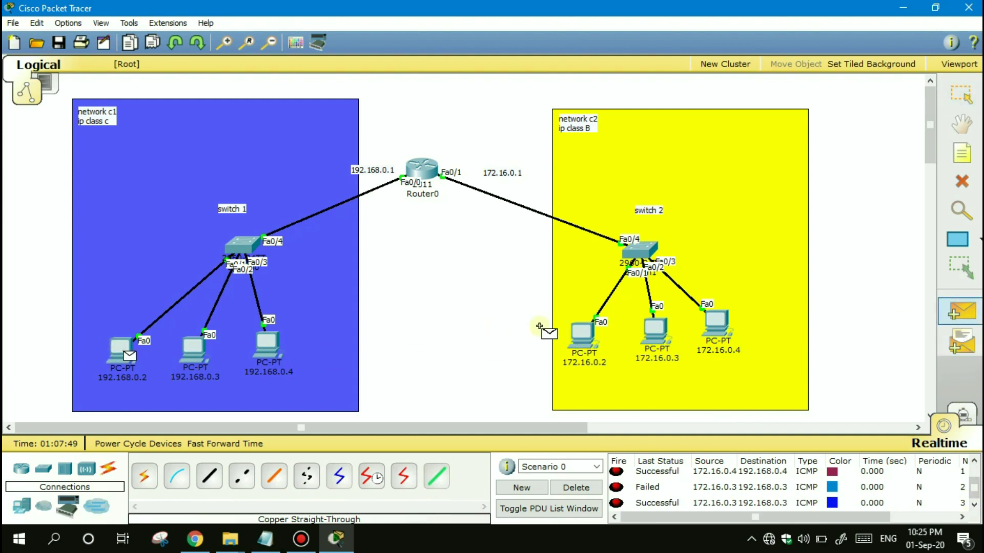
click(581, 332)
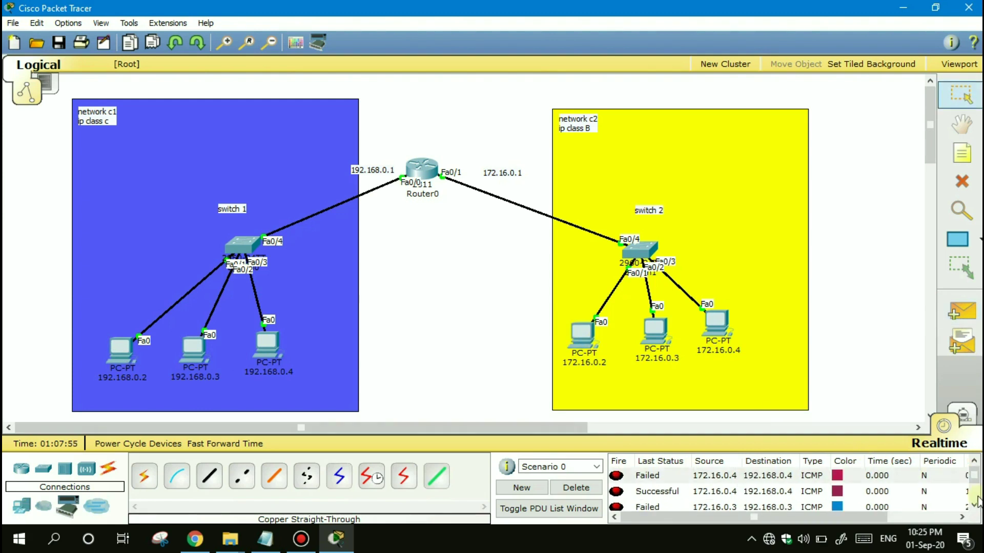
scroll(973, 487, down, 2)
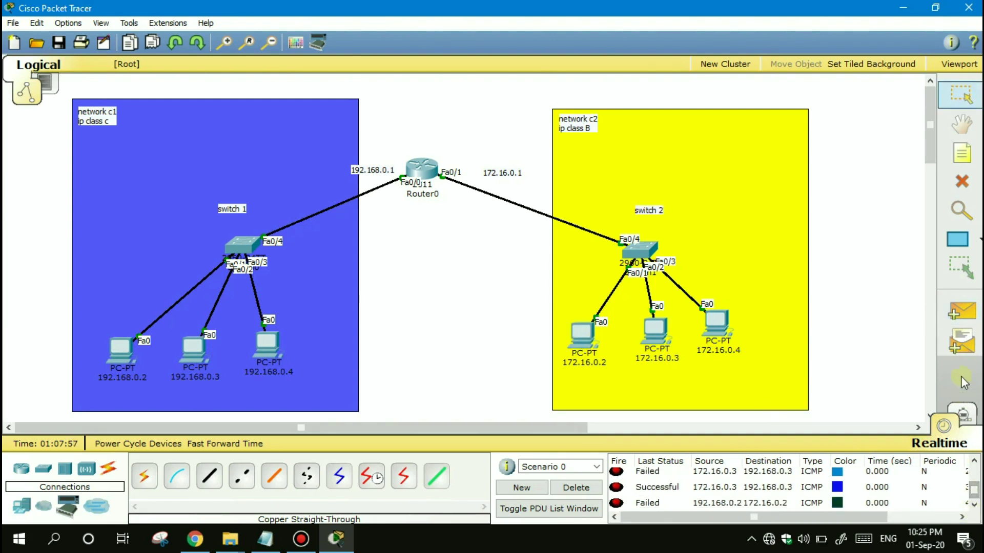
Send a simple PDU in the reverse direction, from PC 172.16.0.2 to PC 192.168.0.2.
click(960, 312)
click(583, 335)
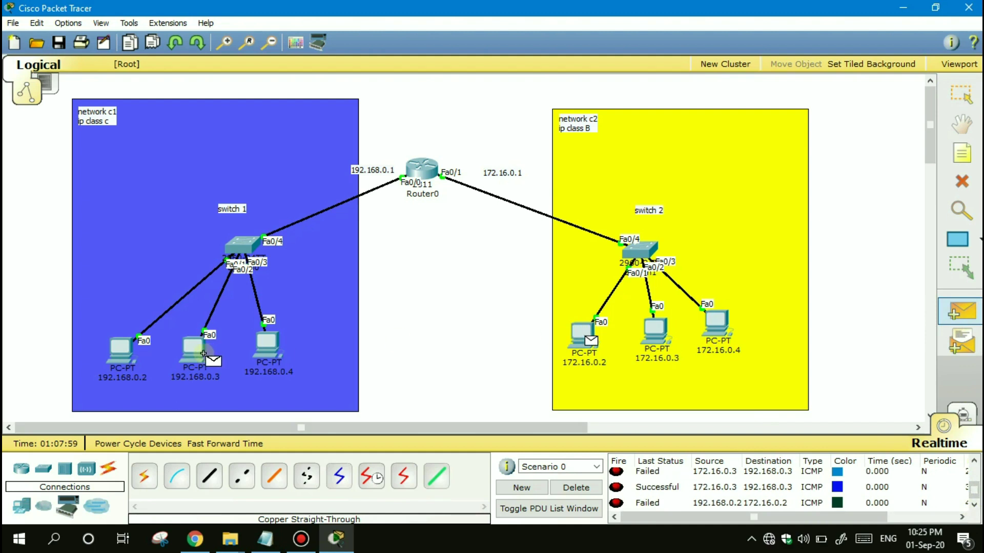
click(121, 347)
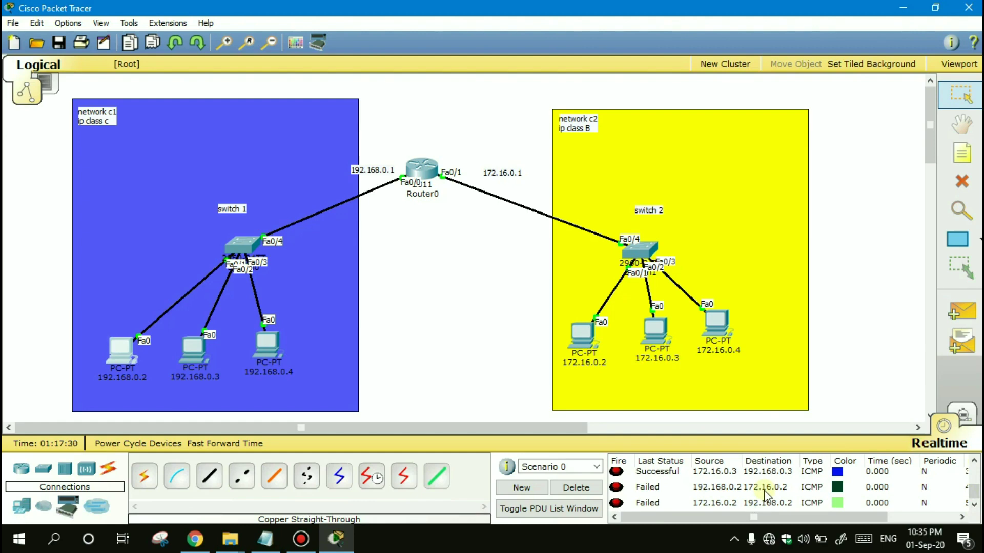
Review the IP address and default gateway in PC 172.16.0.2's IP configuration, and close that configuration.
click(588, 339)
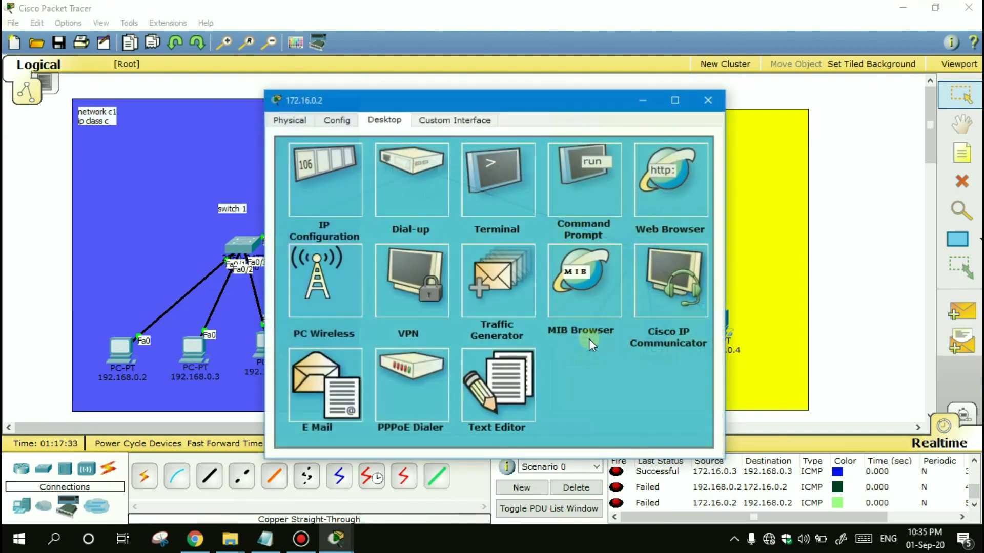
click(333, 206)
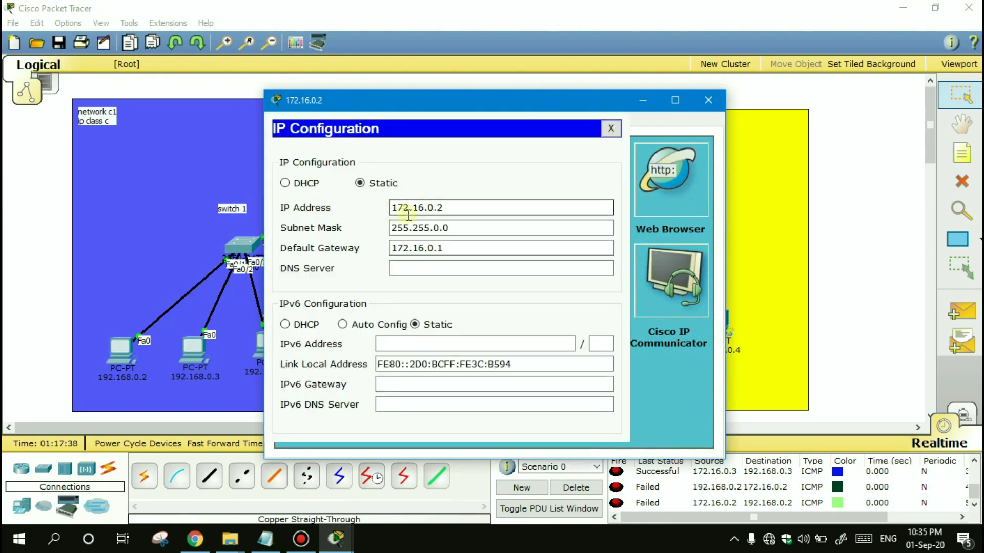
click(403, 248)
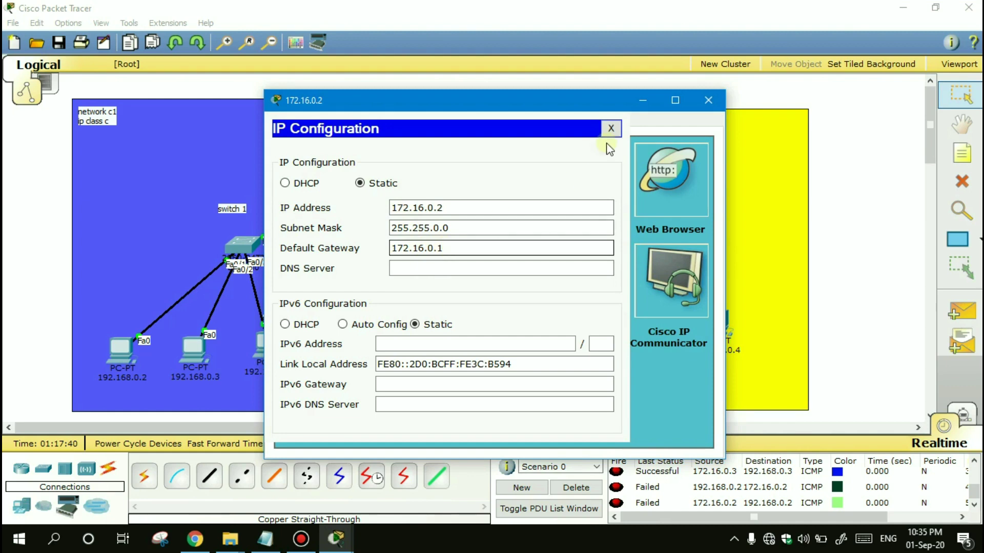
click(610, 128)
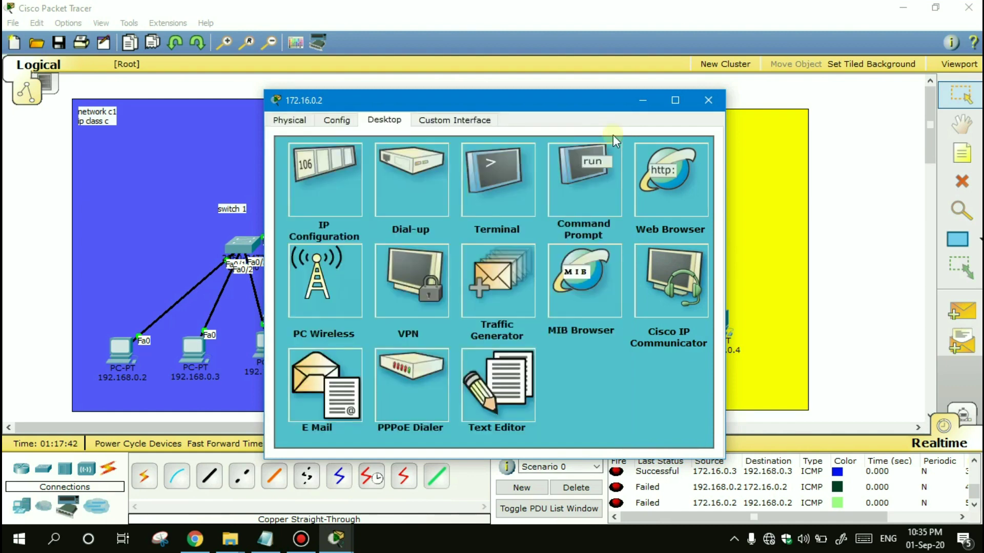
Correct the default gateway in PC 192.168.0.2's IP configuration to 192.168.0.1 and close that PC's window.
click(708, 100)
click(123, 351)
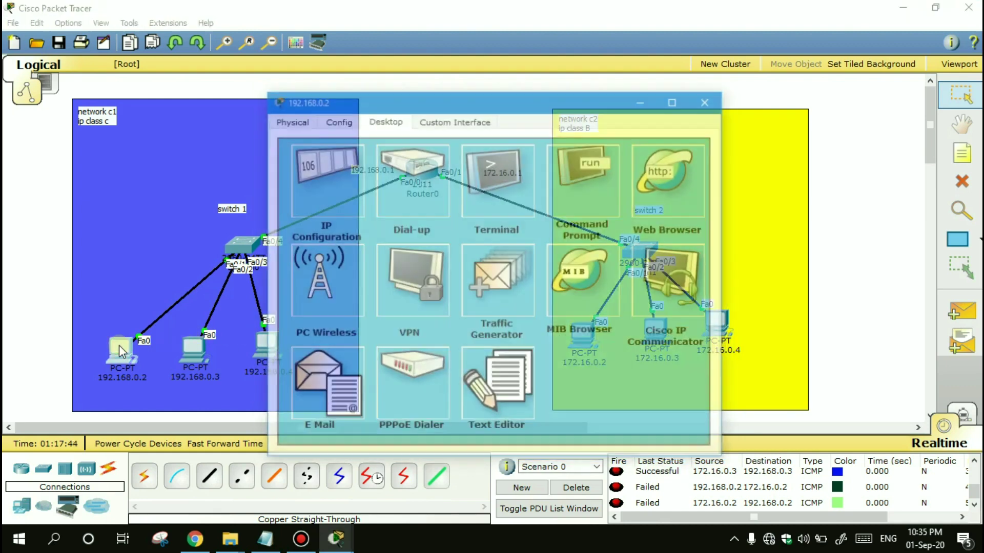
click(314, 176)
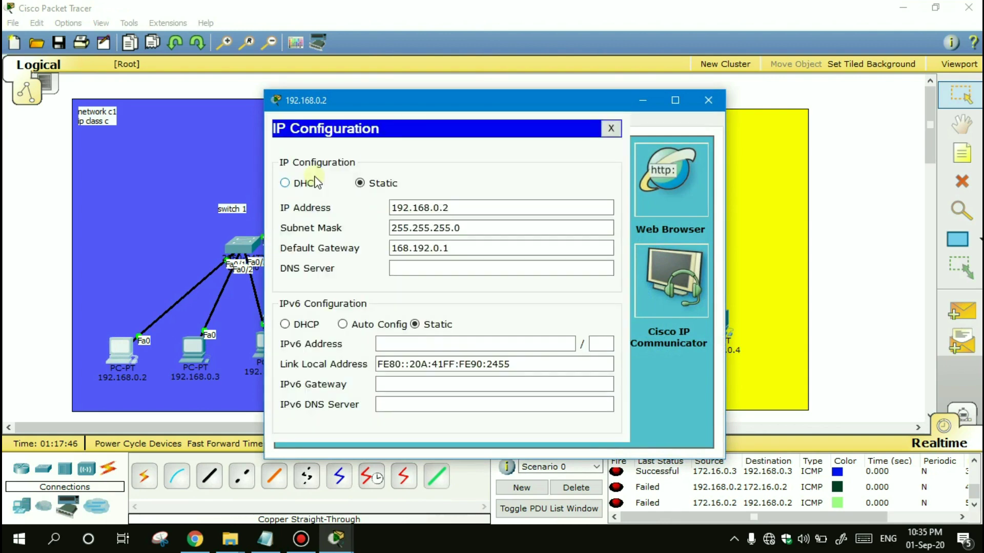
click(423, 208)
click(450, 229)
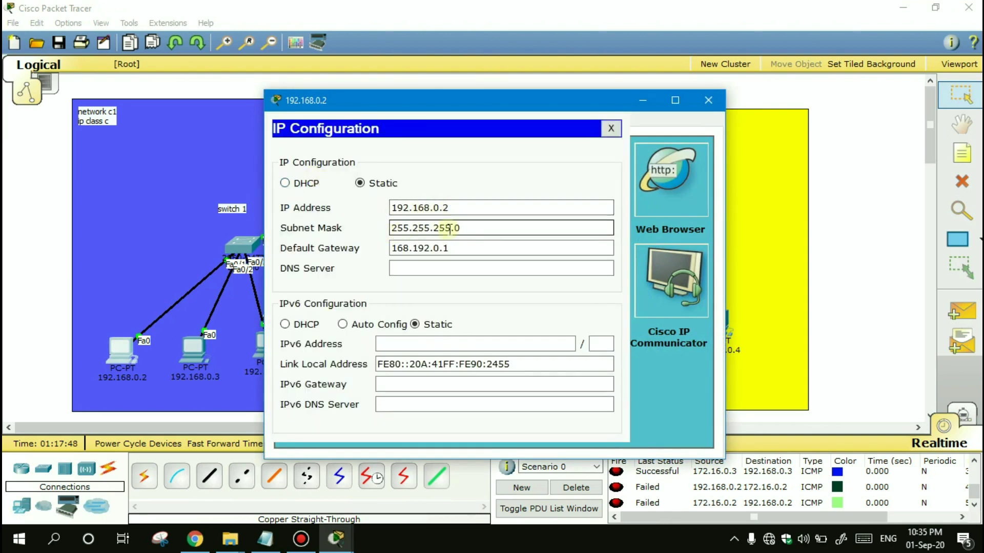
click(453, 247)
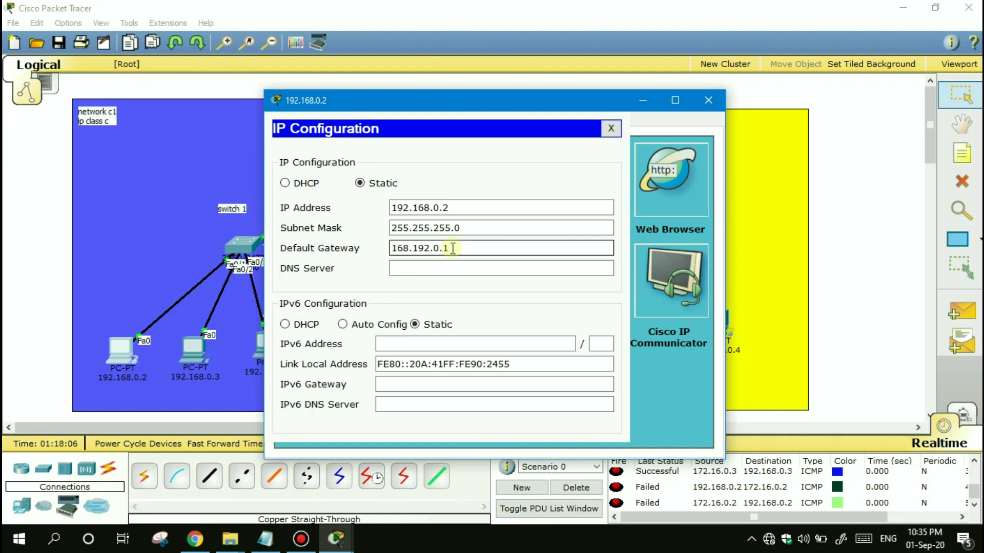
drag(451, 248, 378, 251)
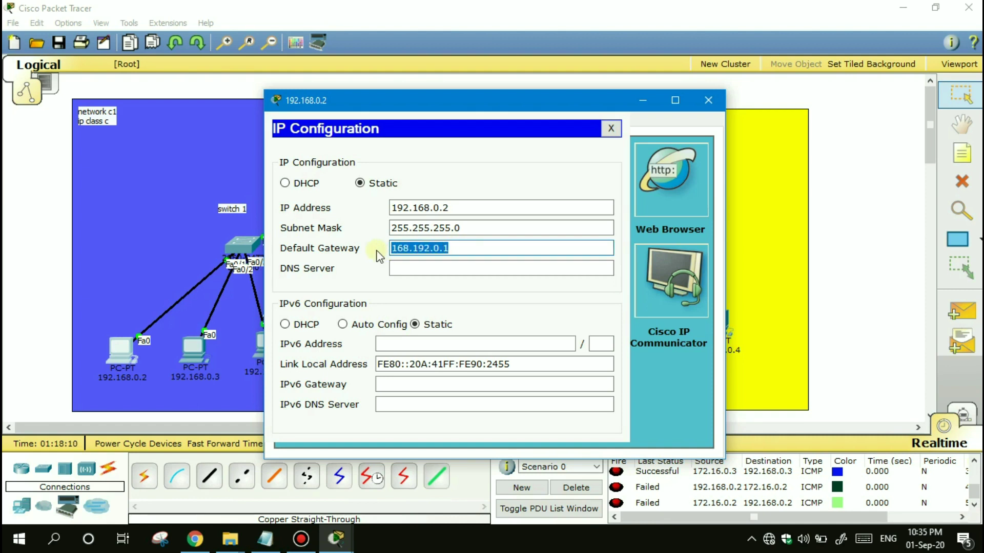
text(192.168.0.1)
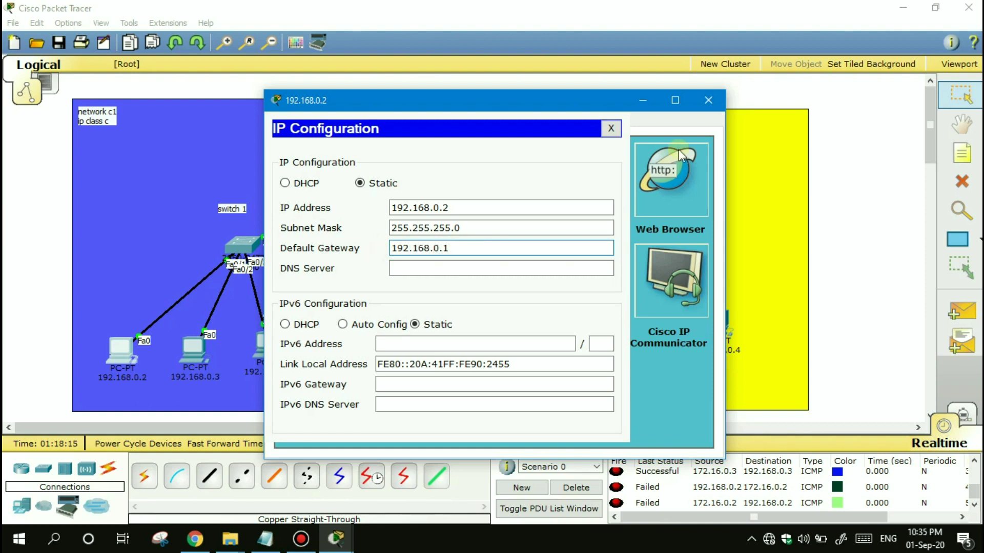
click(611, 128)
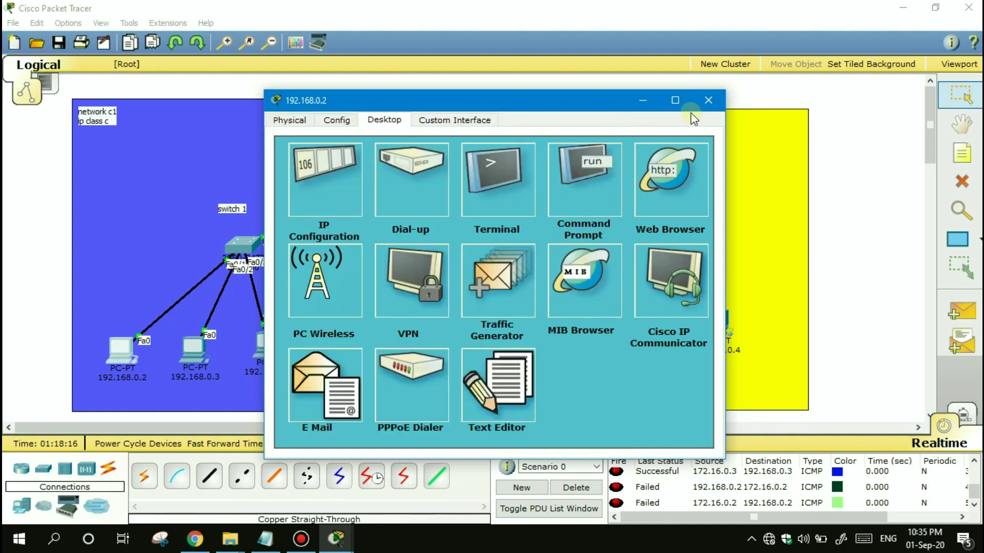
click(707, 104)
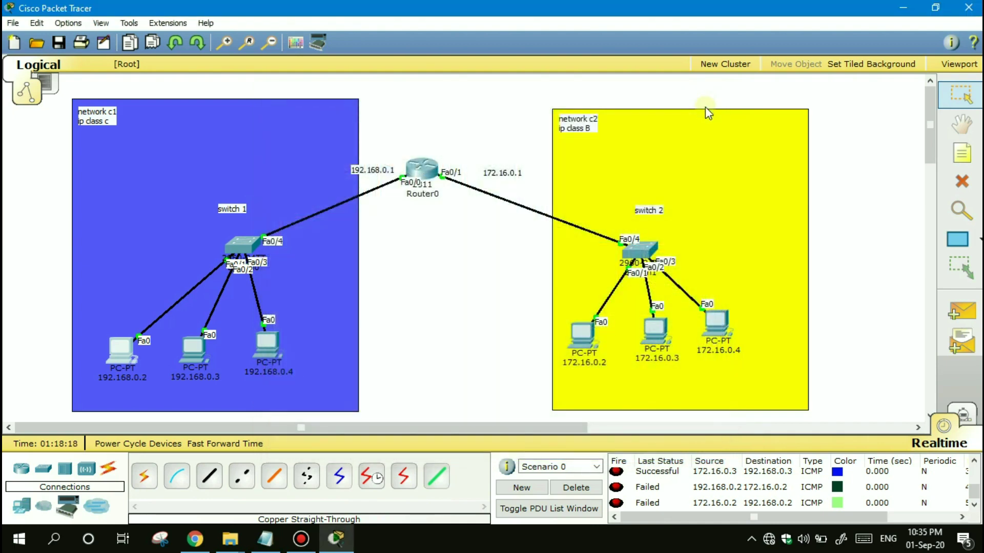
Send a simple PDU from PC 172.16.0.2 to PC 192.168.0.2 and check its delivery status in the PDU list.
click(950, 314)
click(581, 334)
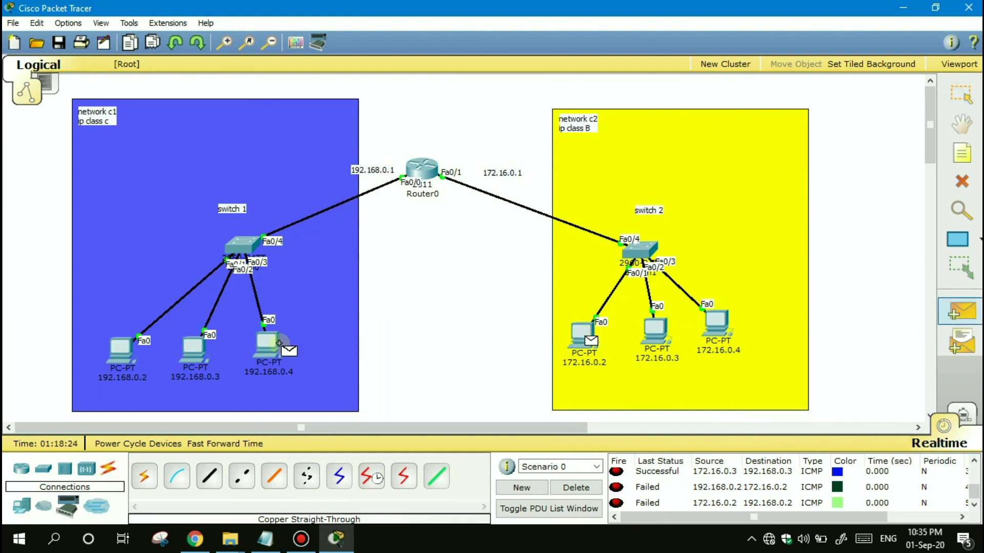
click(126, 349)
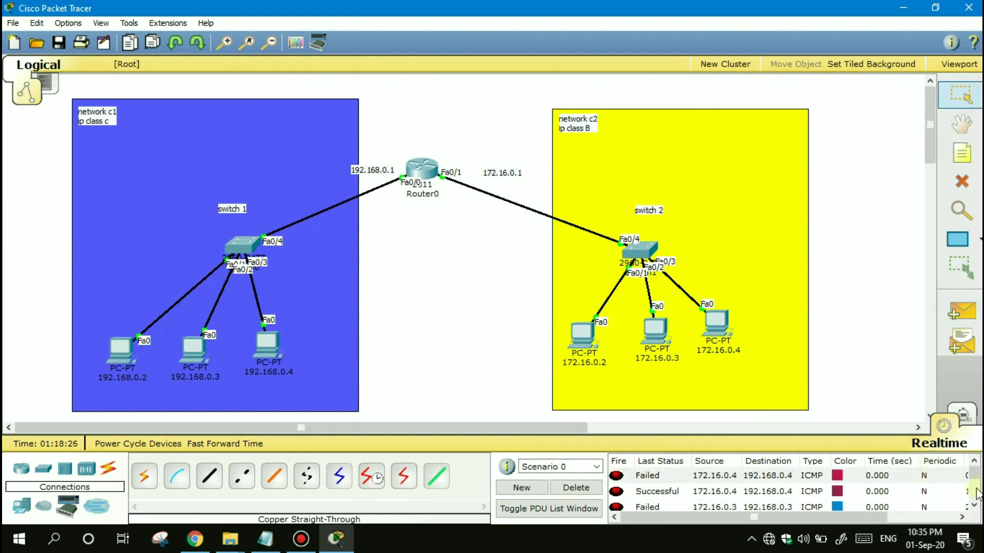
scroll(976, 494, down, 2)
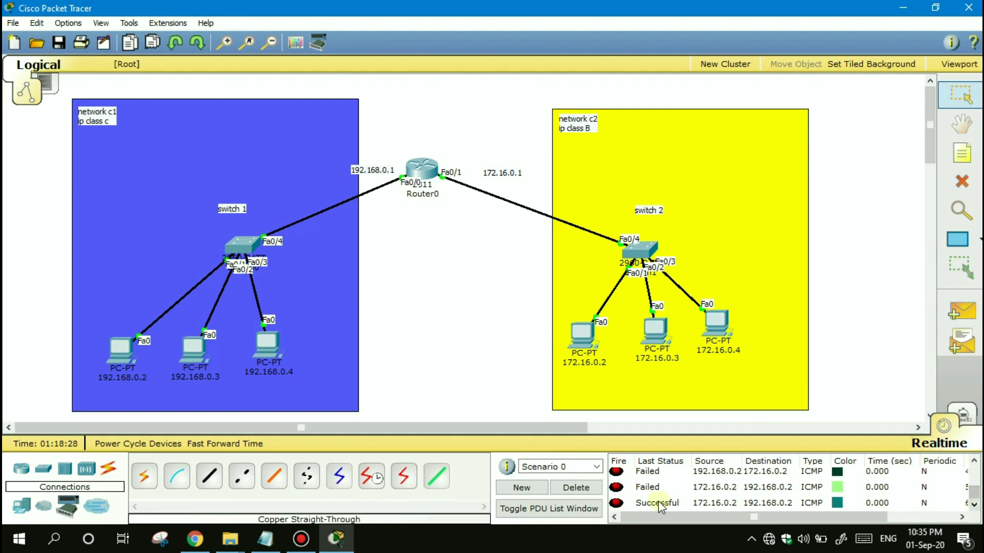